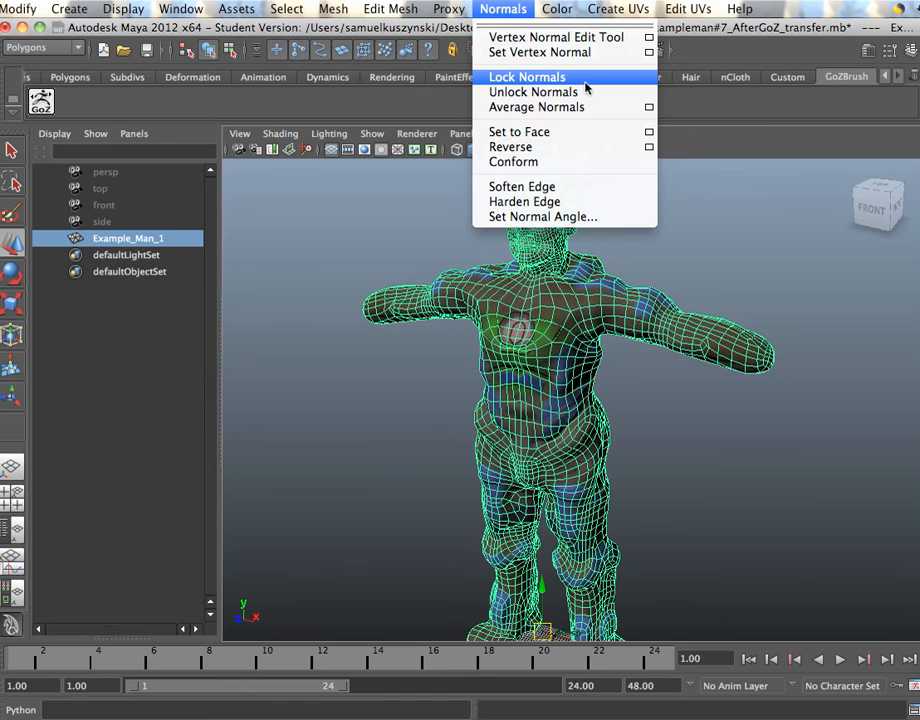
click(717, 177)
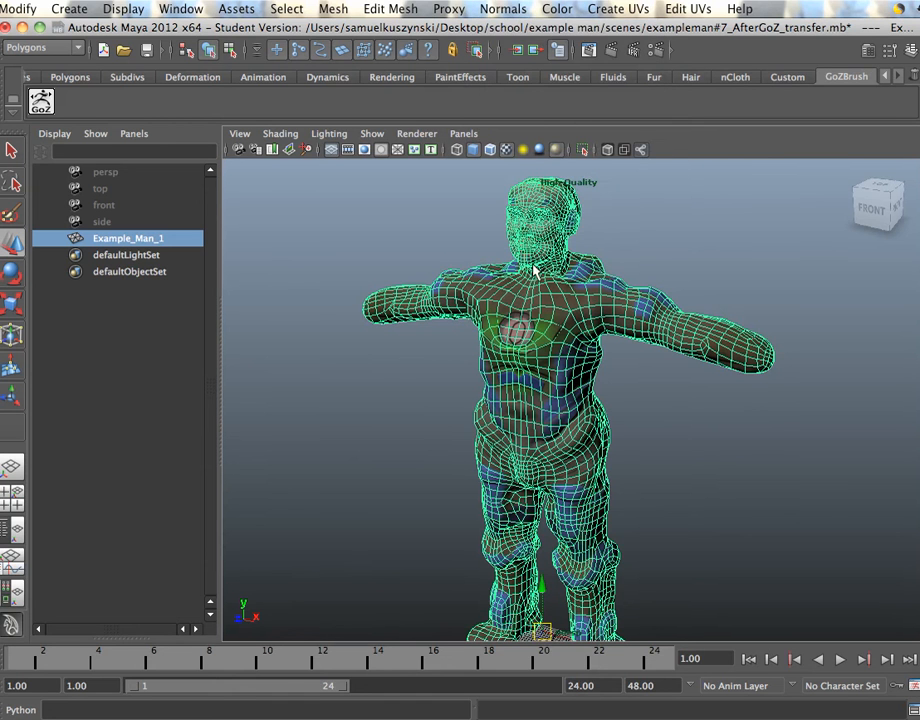
click(501, 9)
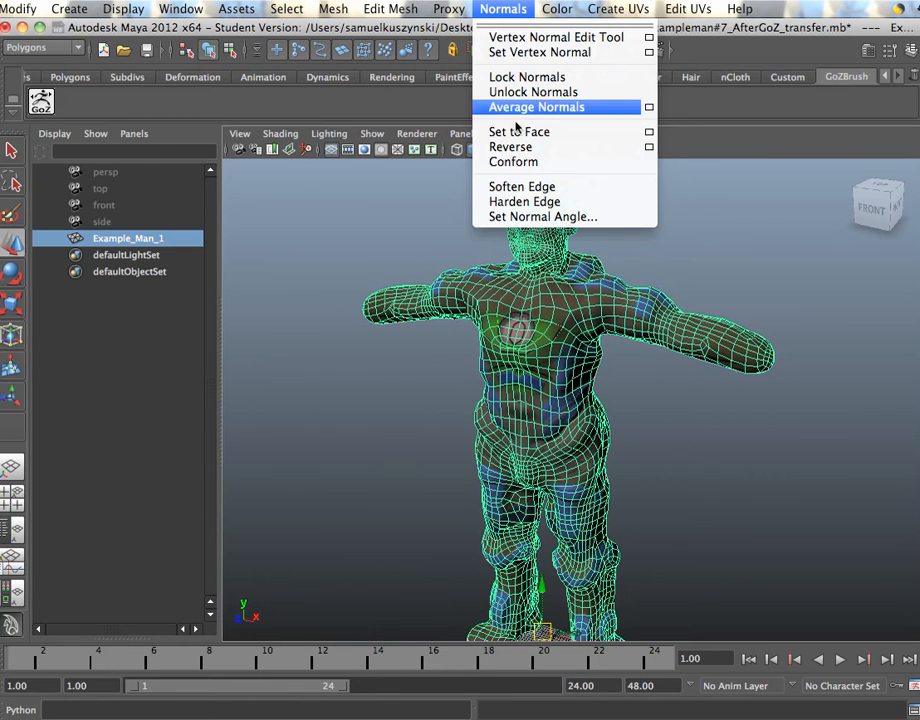
click(527, 203)
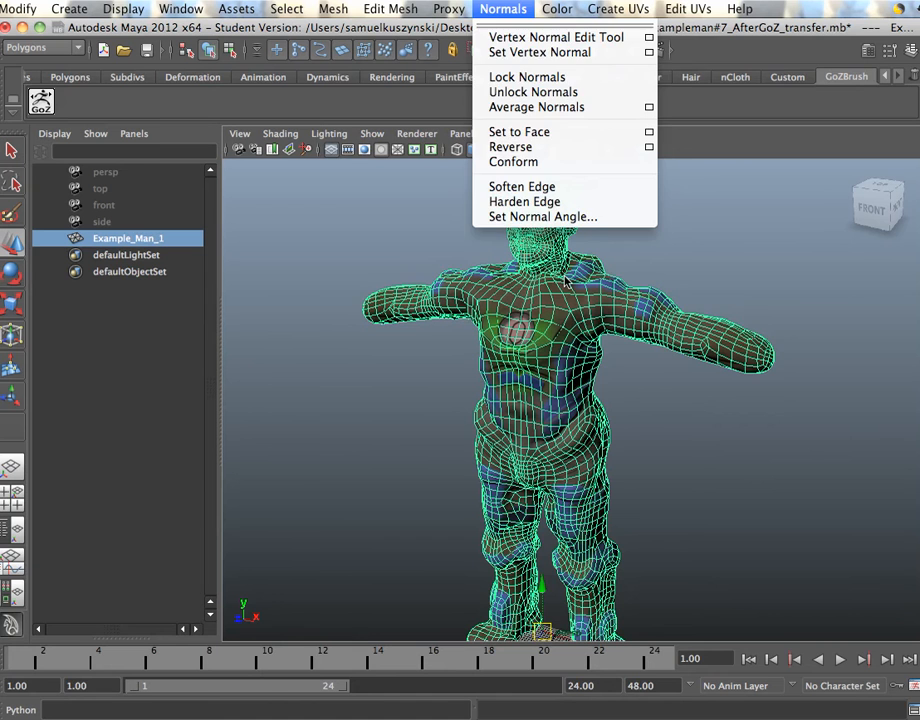
click(612, 355)
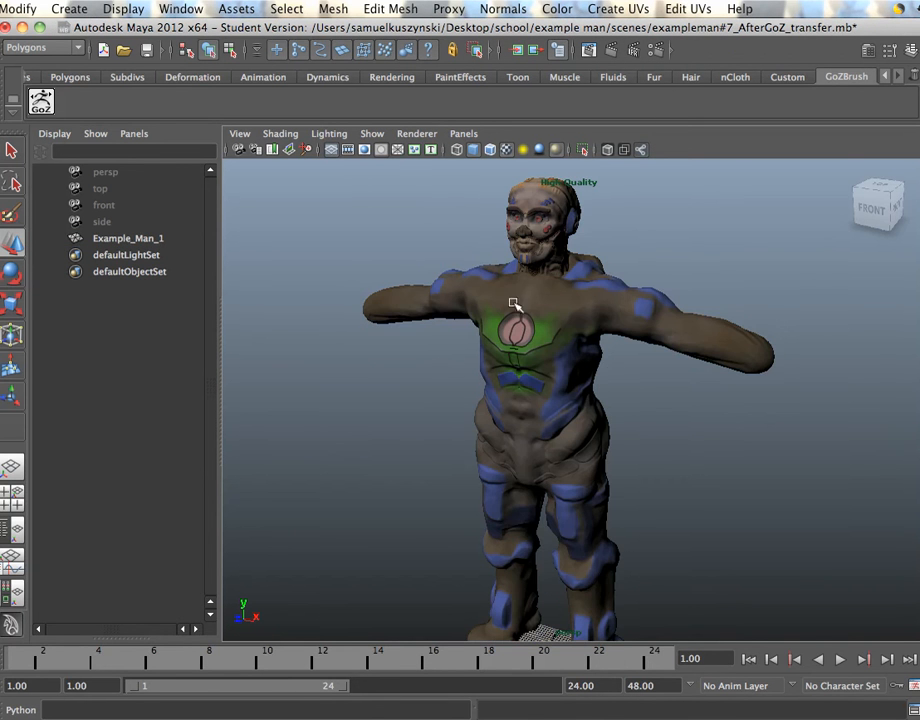
Switch the perspective viewport's renderer from High Quality to default quality rendering.
alt+drag(540, 370, 735, 398)
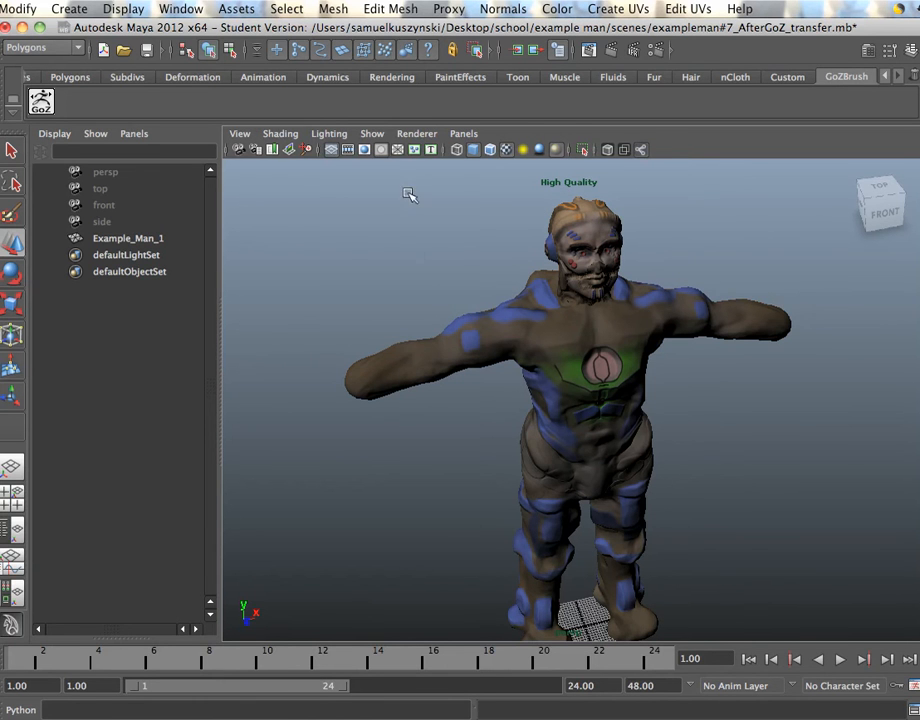
click(417, 134)
click(439, 161)
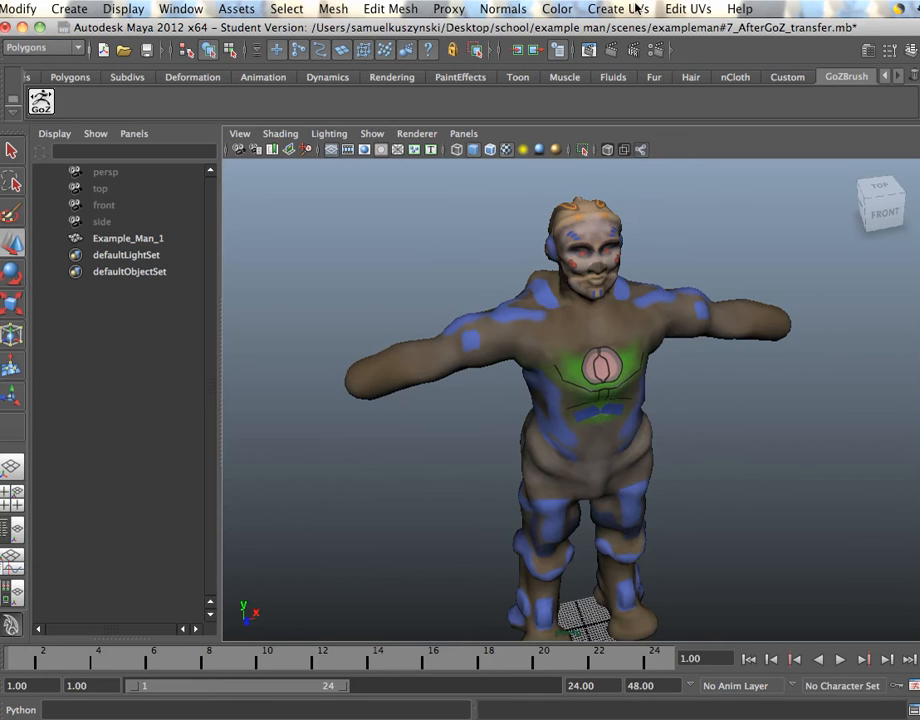
Switch to the Animation menu set and display the character in plain shading without its textures.
click(35, 47)
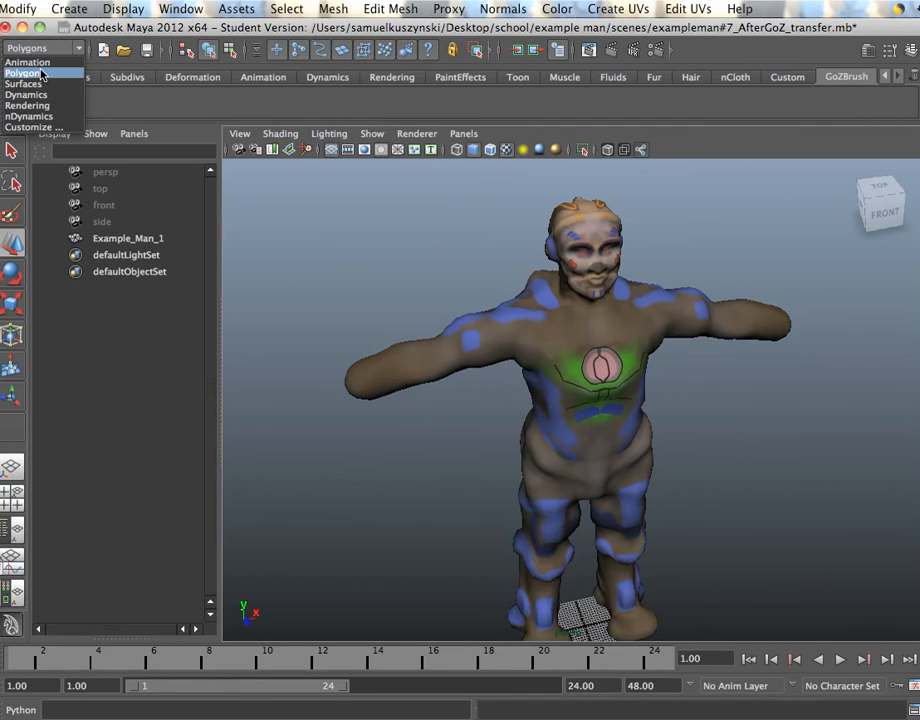
click(35, 62)
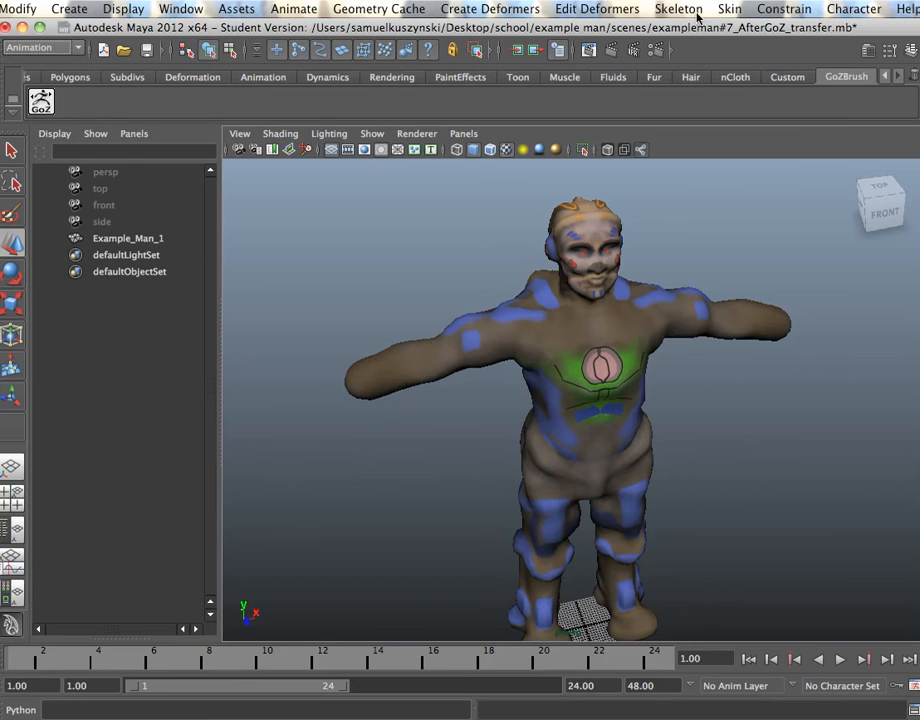
click(504, 152)
mouse_move(713, 381)
alt+mouse_down()
mouse_move(698, 378)
mouse_move(700, 369)
alt+mouse_up()
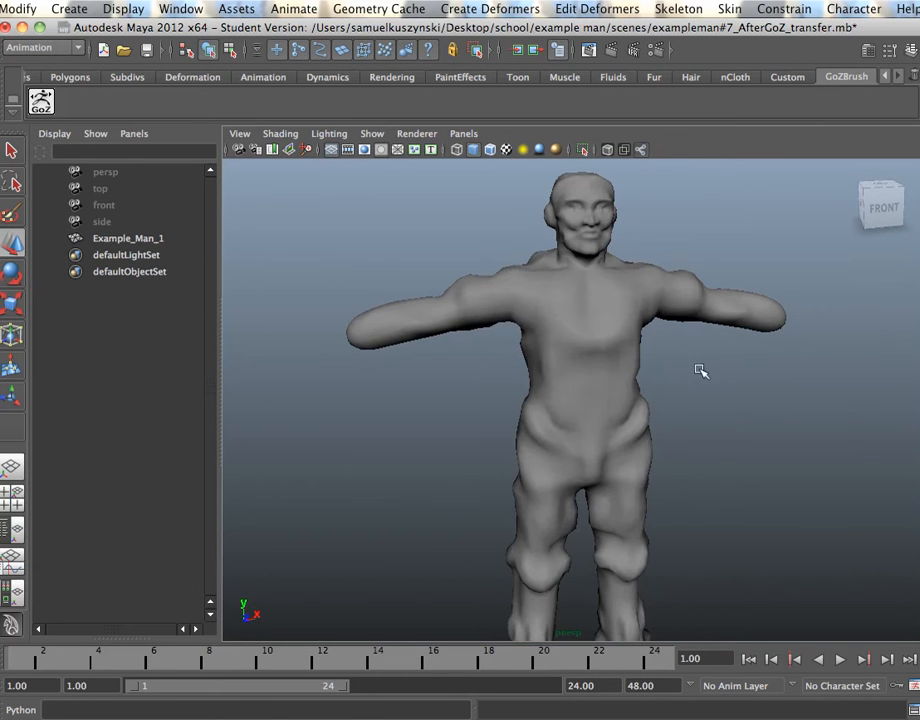
alt+middle_drag(715, 362, 713, 332)
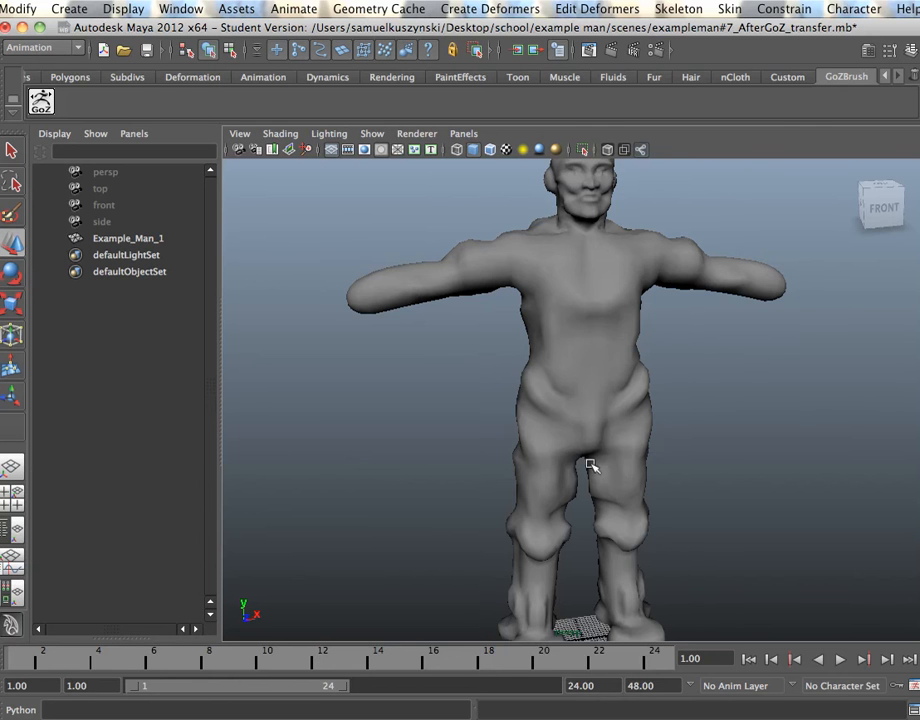
alt+drag(645, 308, 672, 330)
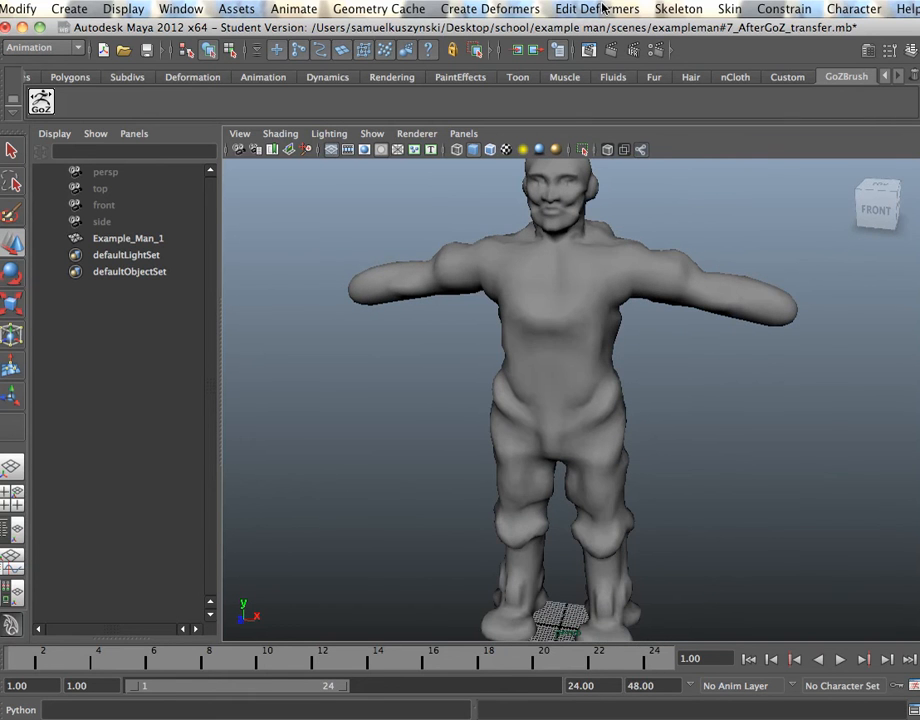
Generate a new character skeleton with the HumanIK Skeleton Generator and close the floating HumanIK window.
click(677, 9)
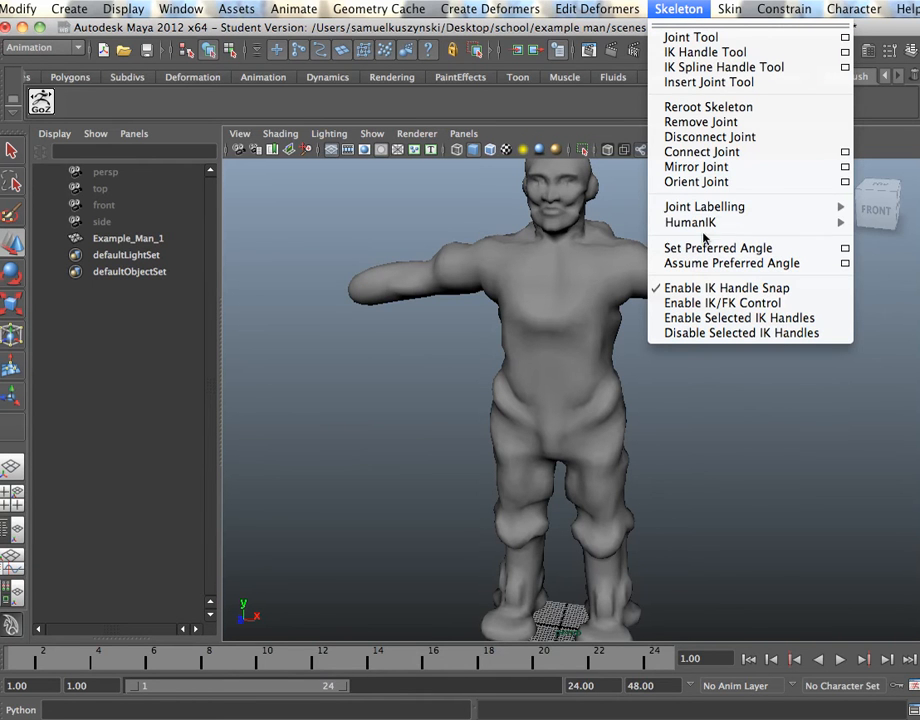
mouse_move(704, 229)
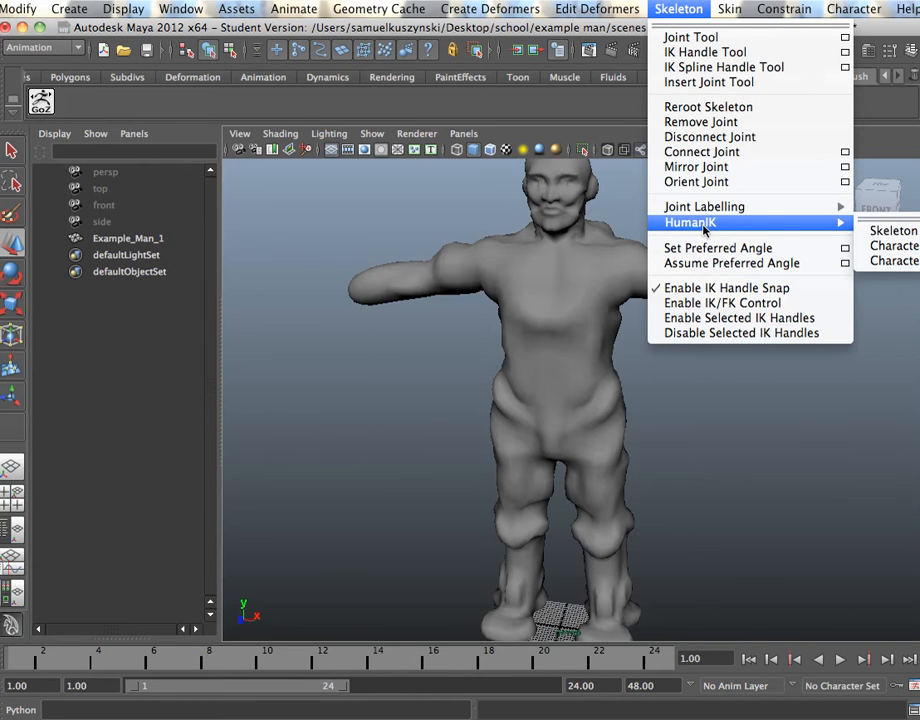
click(909, 226)
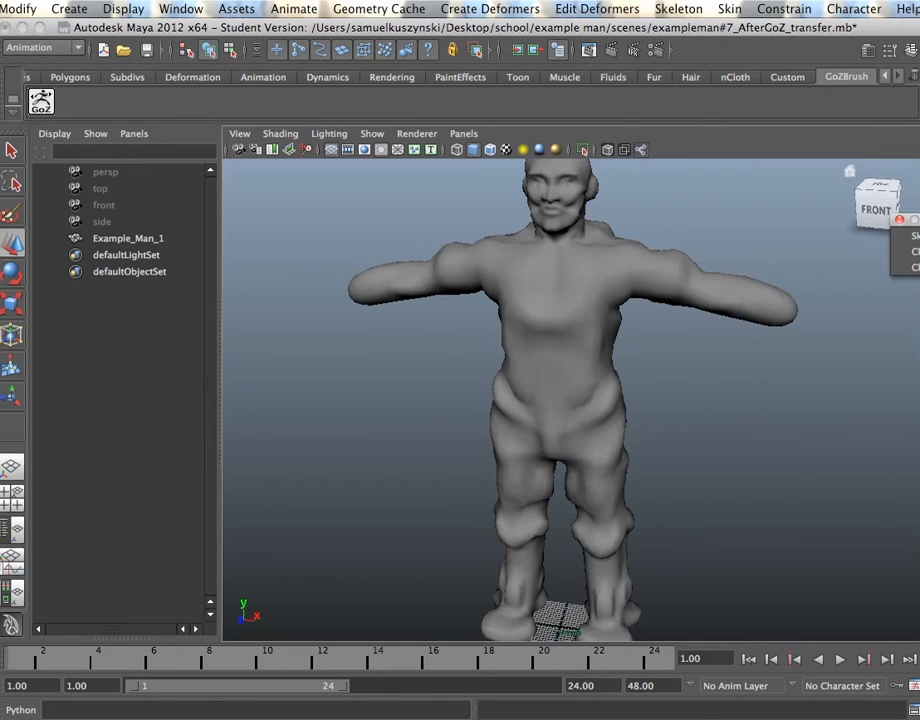
drag(918, 220, 811, 231)
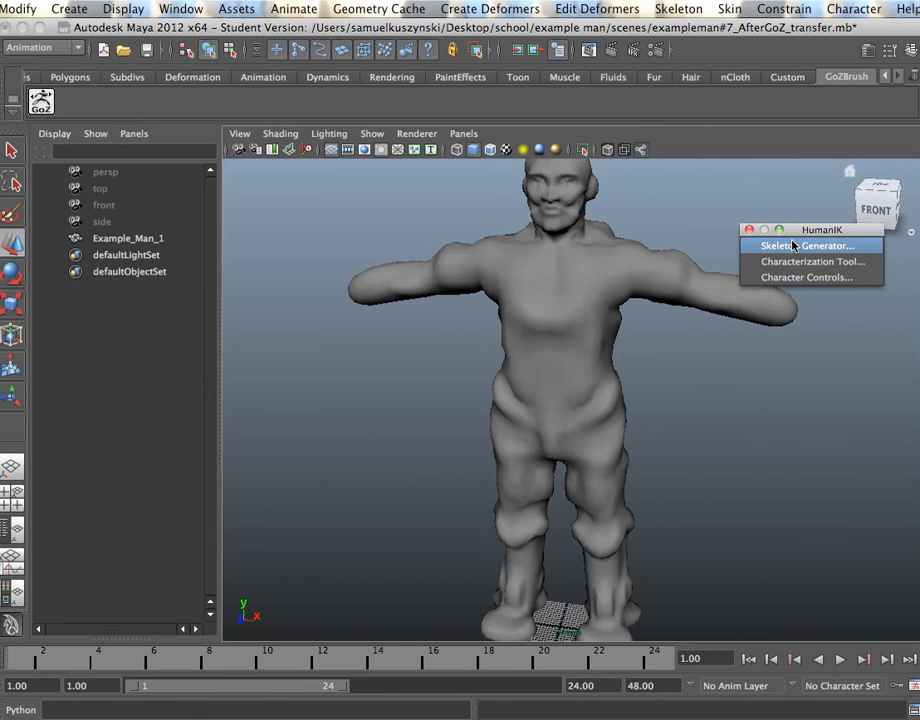
click(795, 250)
alt+drag(489, 361, 397, 318)
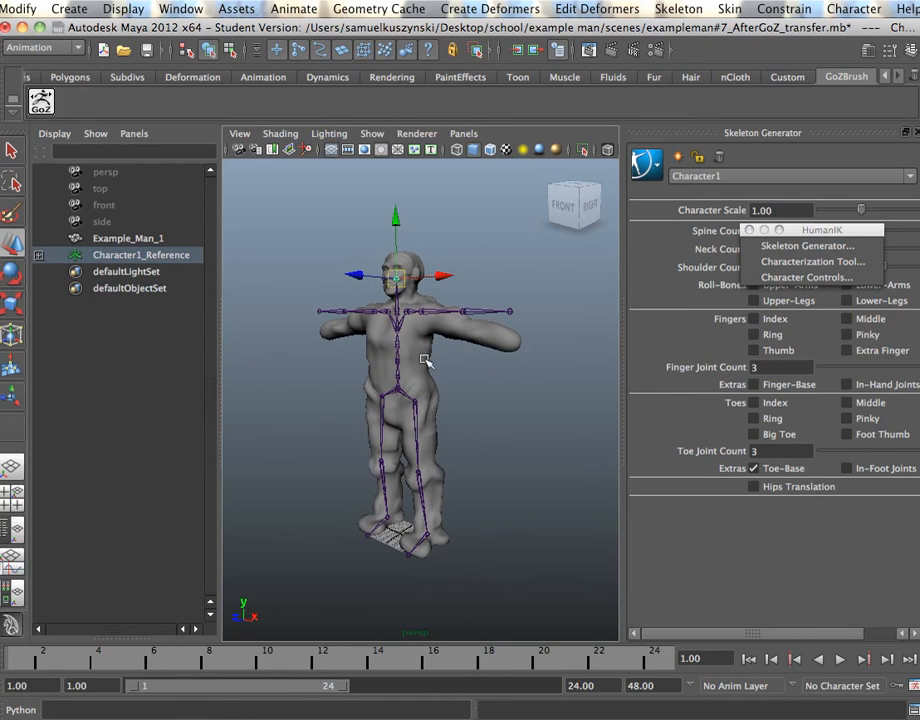
alt+drag(476, 542, 534, 545)
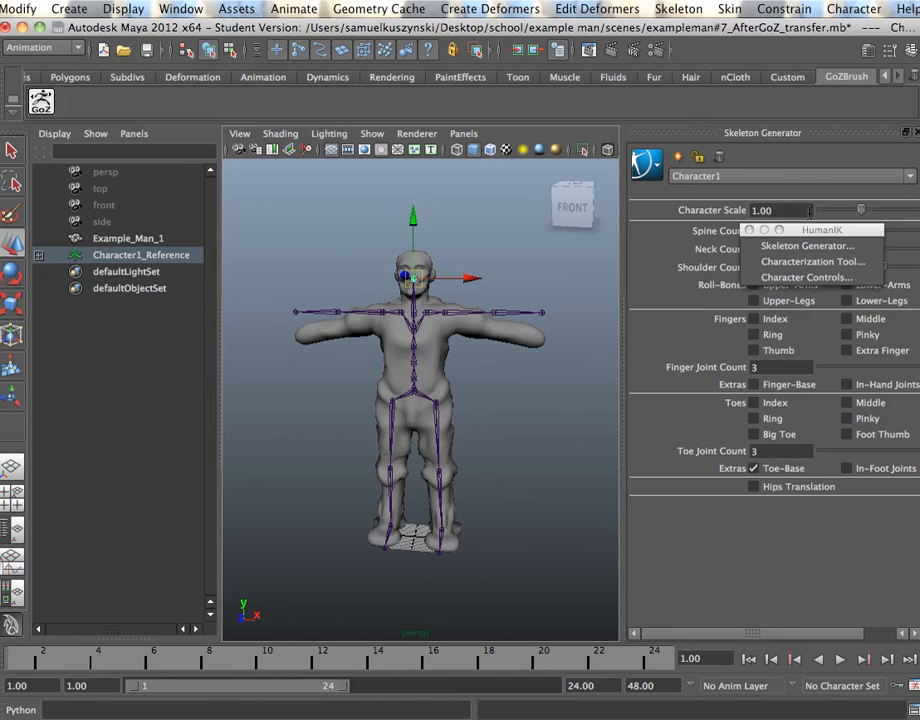
click(749, 231)
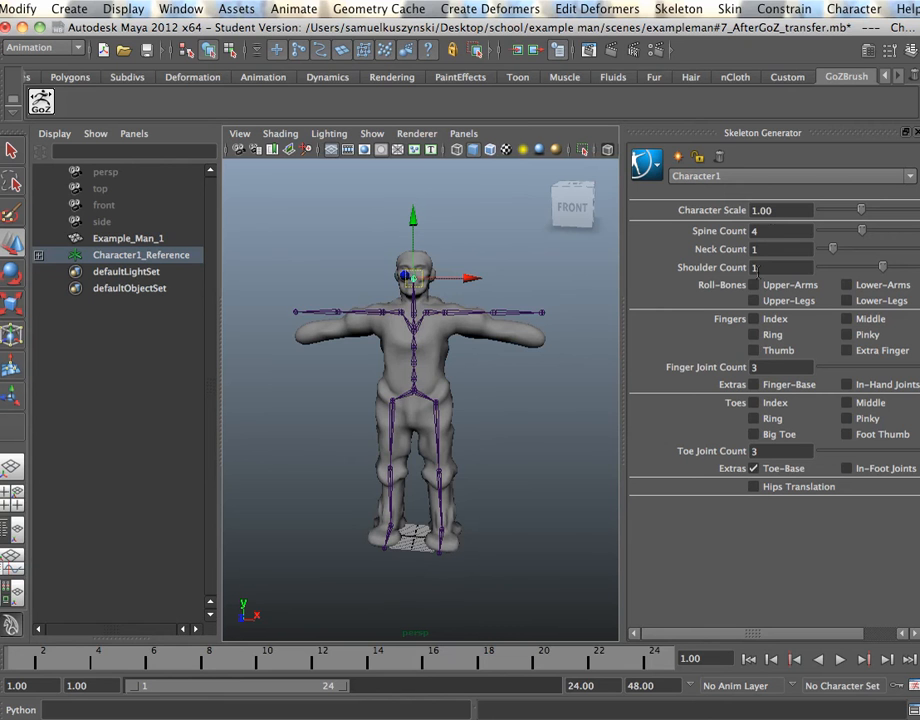
Try the Index, Ring and Thumb finger options on the generated skeleton and leave all of them off.
alt+drag(563, 380, 495, 419)
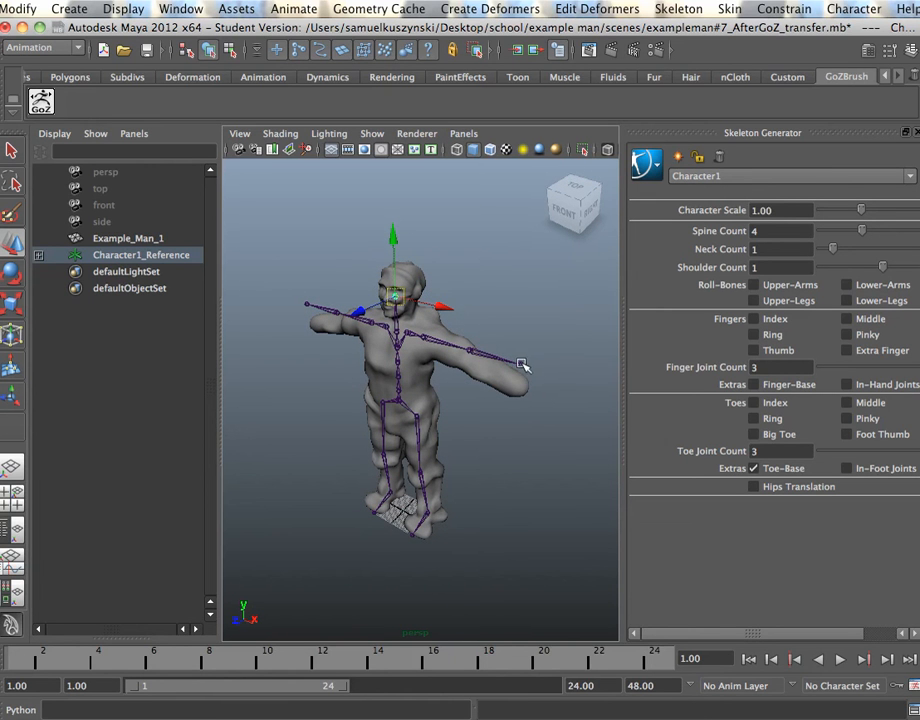
click(754, 318)
click(754, 350)
click(754, 350)
click(754, 334)
click(754, 318)
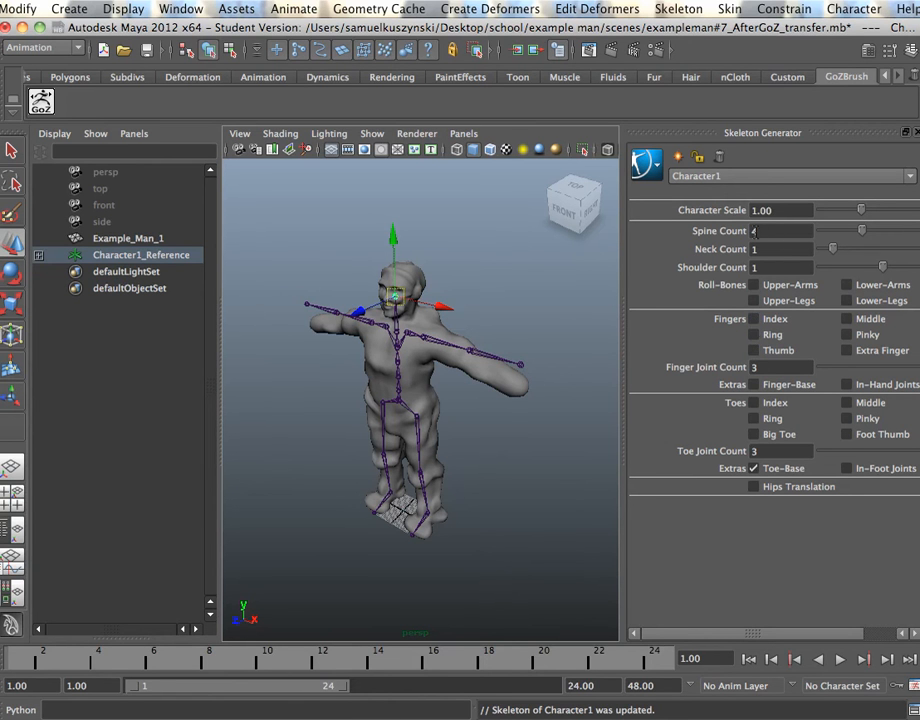
Fine-tune the Character Scale to about 1.00 so the skeleton fits the body mesh.
alt+drag(587, 367, 622, 337)
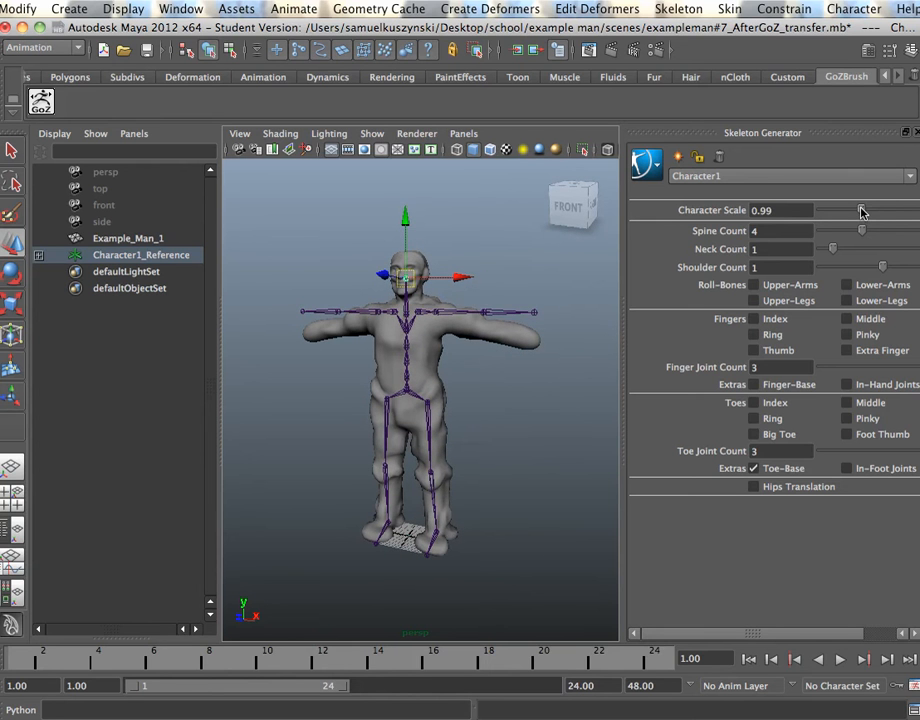
drag(857, 211, 860, 211)
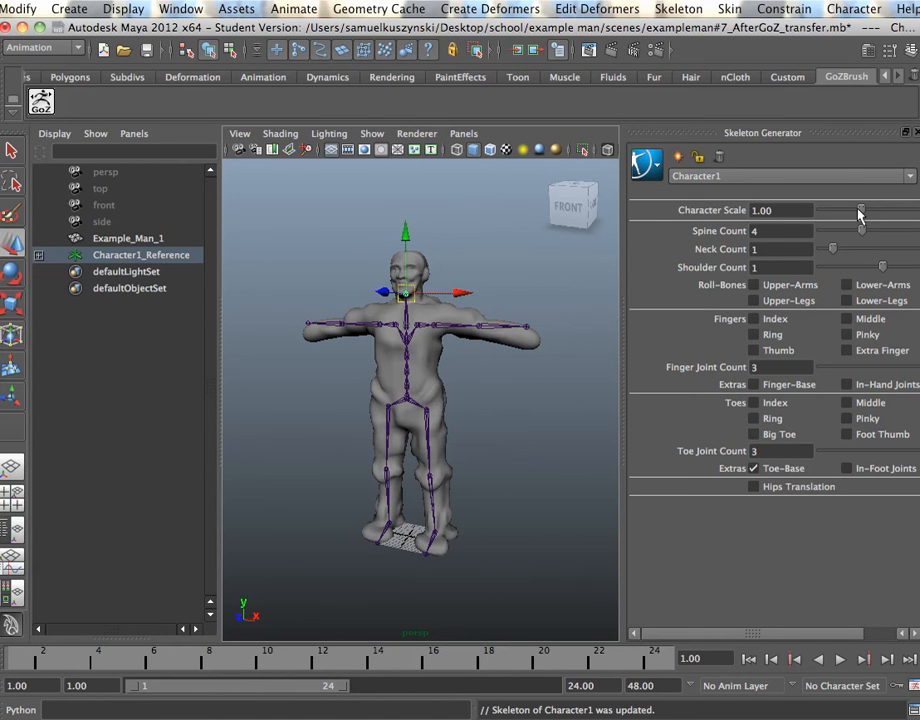
alt+drag(565, 456, 514, 480)
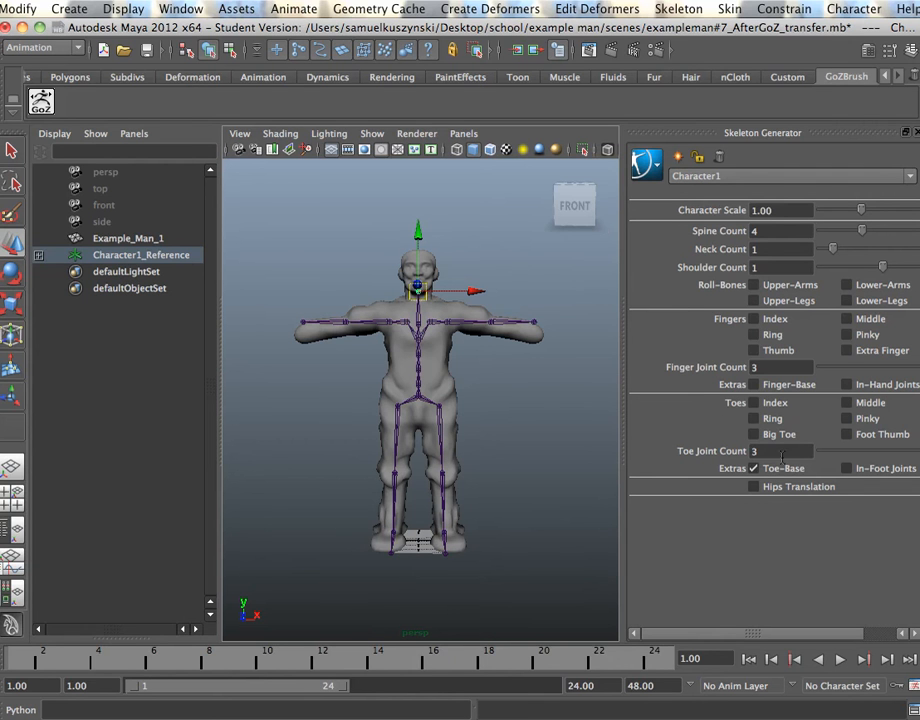
Try the Ring and Big Toe options for the skeleton's feet and leave both off.
alt+drag(585, 444, 416, 532)
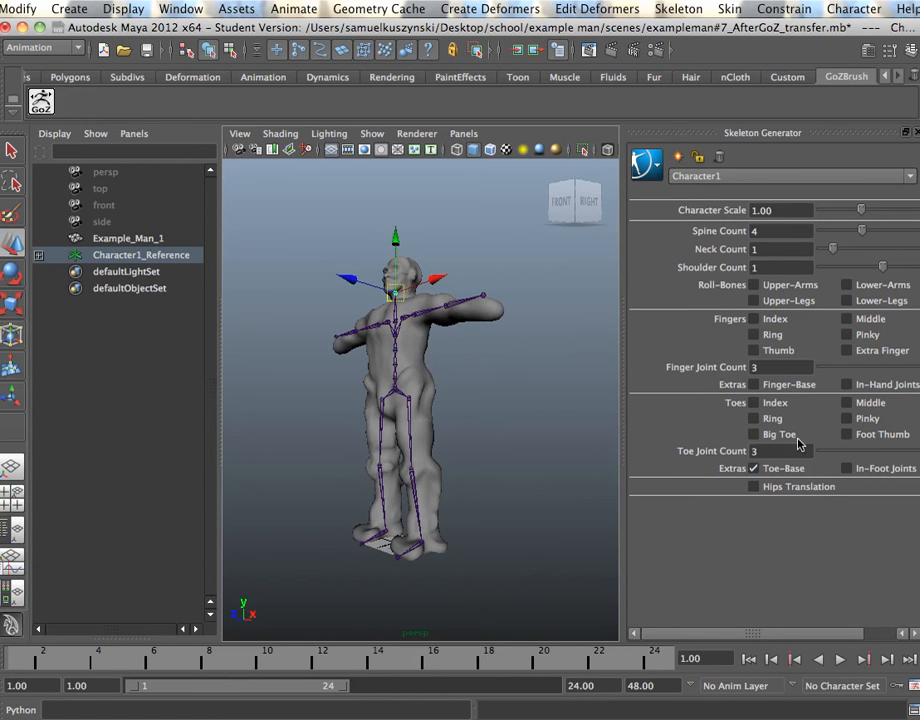
click(756, 435)
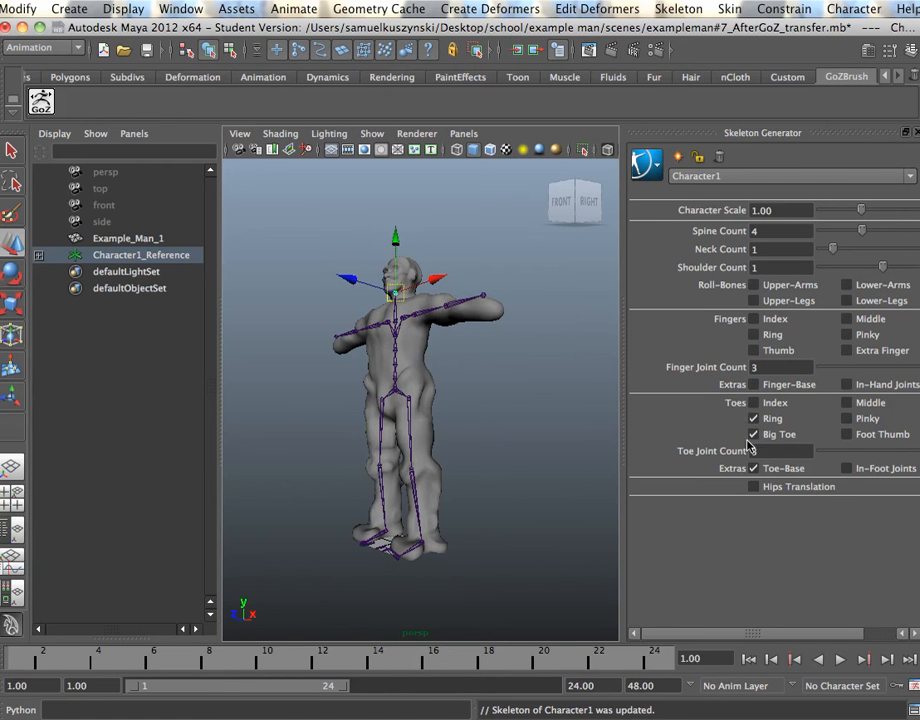
click(753, 434)
alt+drag(462, 394, 550, 406)
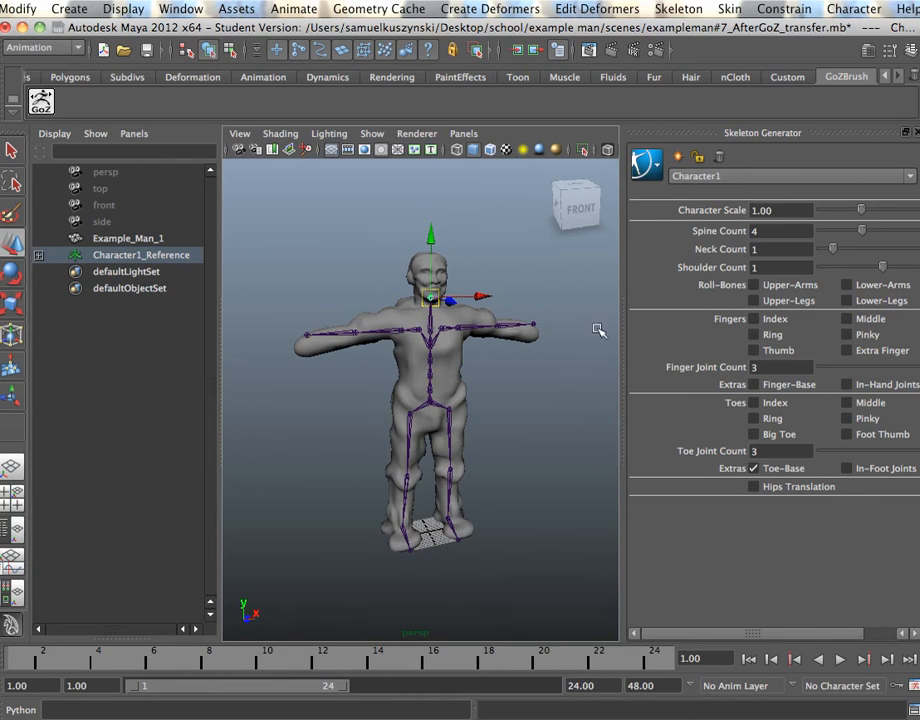
Try shifting the character's left upper-leg joint sideways along X with its whole leg chain, and undo the move.
alt+drag(484, 374, 440, 386)
alt+right_drag(442, 440, 498, 530)
alt+middle_drag(503, 432, 493, 344)
click(467, 353)
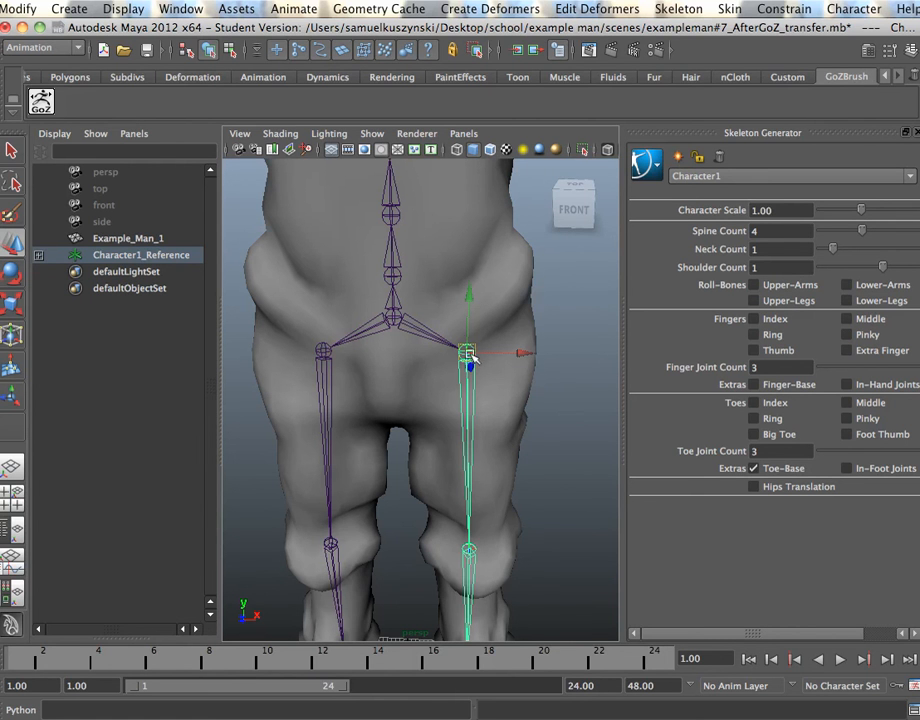
drag(525, 356, 532, 355)
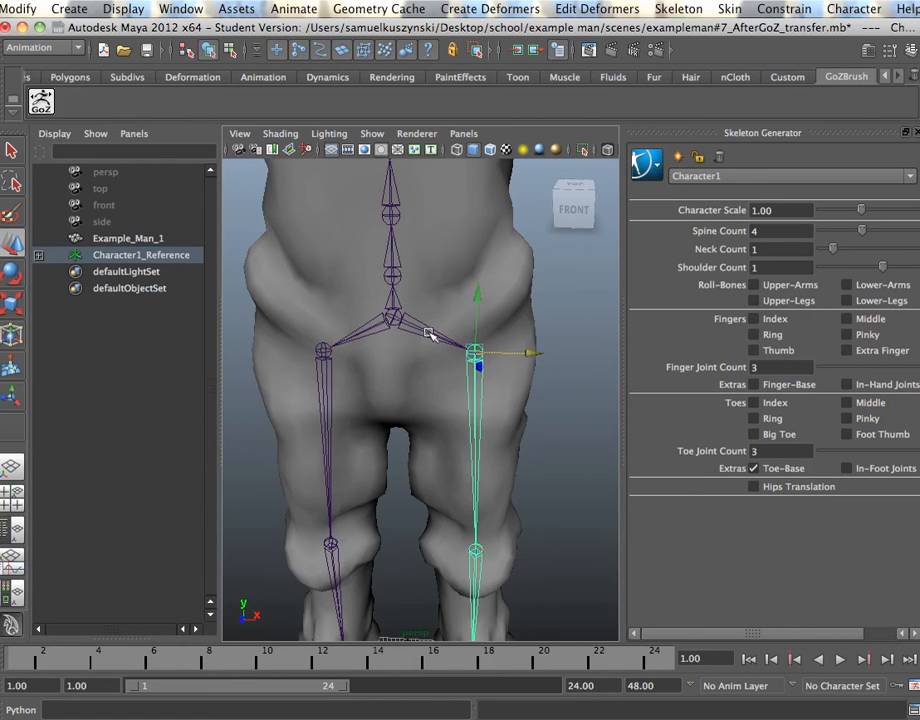
drag(534, 353, 520, 357)
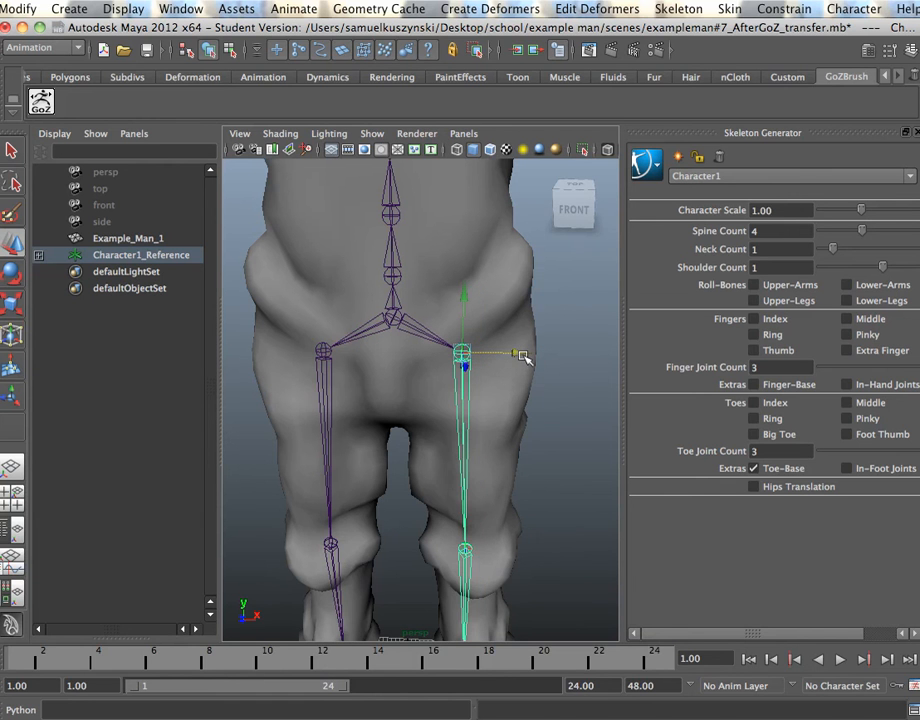
key(ctrl+z)
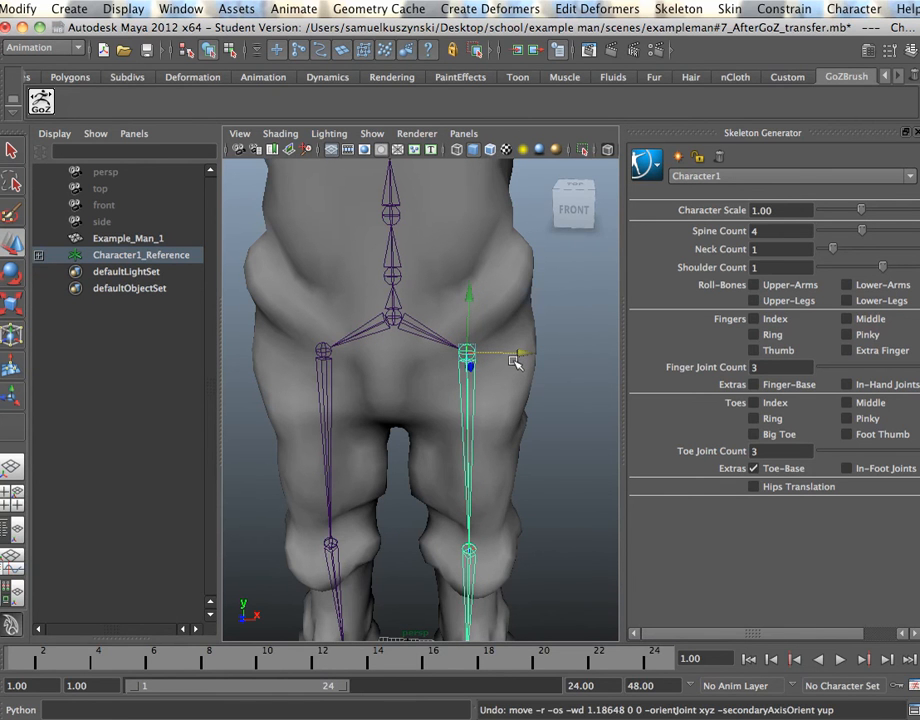
Try moving only the left upper-leg joint's pivot outward along X, and undo the change.
alt+middle_drag(567, 444, 543, 370)
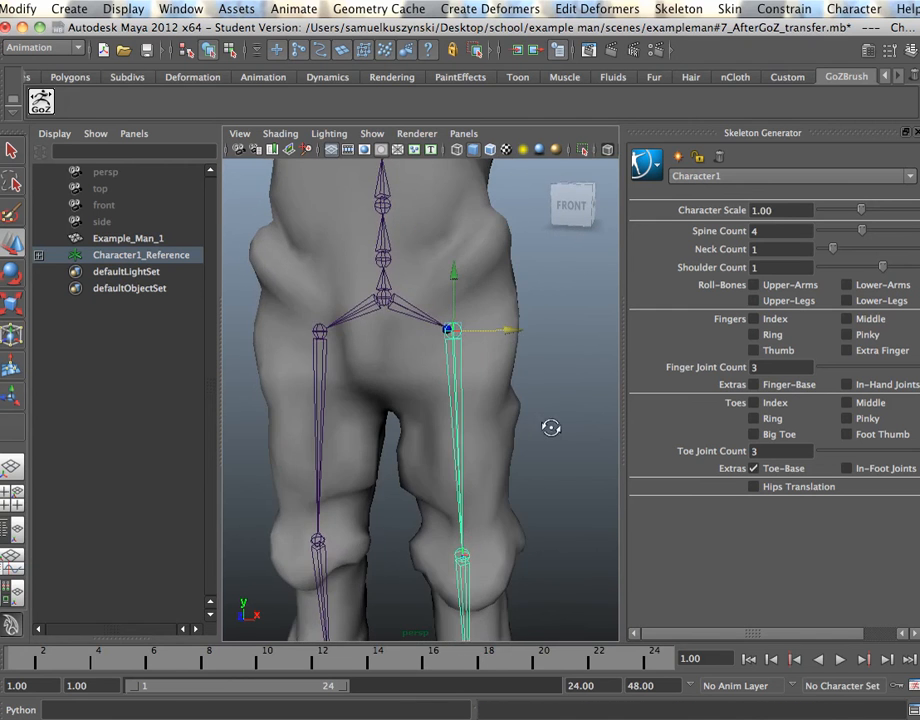
scroll(543, 370, down, 4)
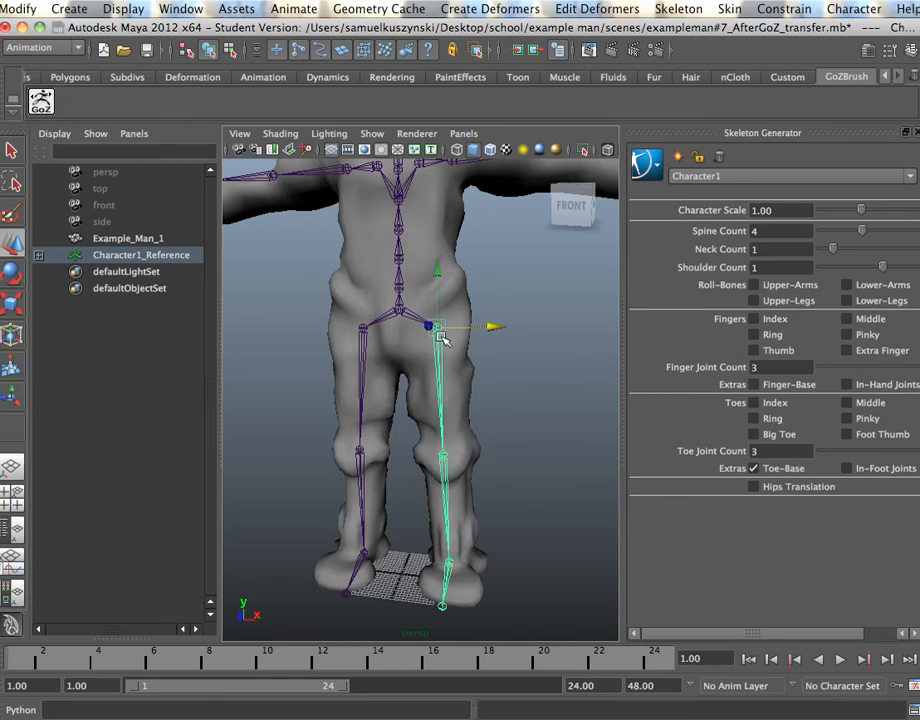
key(d)
drag(468, 327, 479, 327)
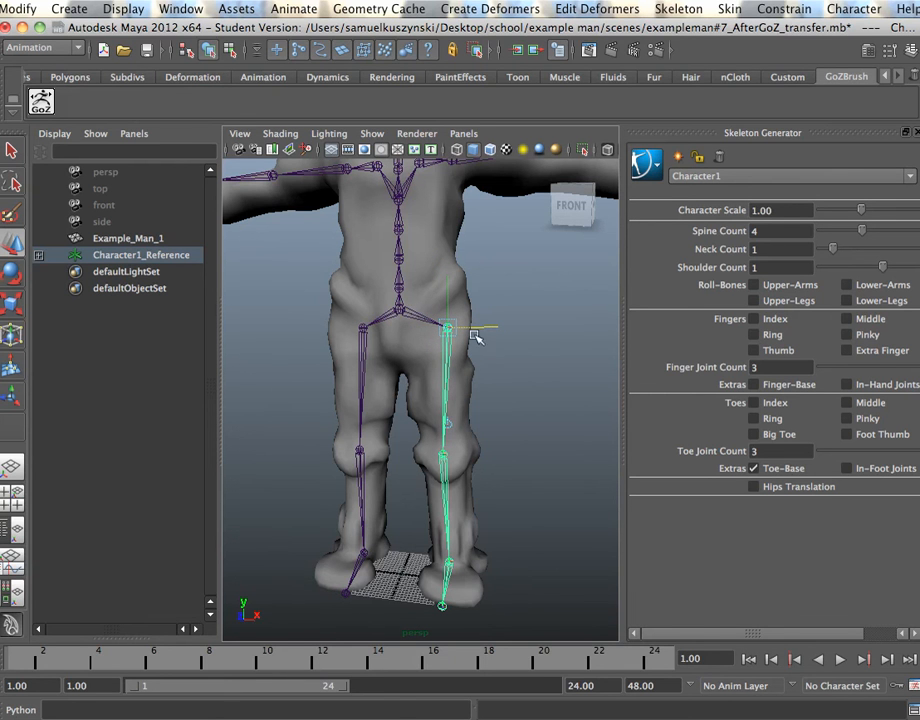
key(ctrl+z)
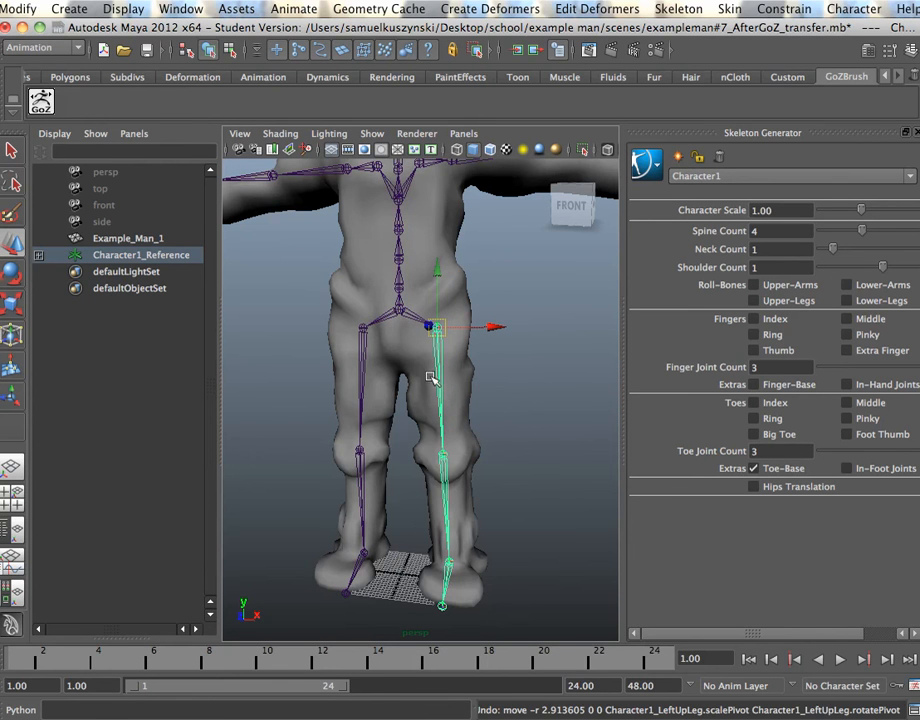
Select the character's entire left leg joint hierarchy and shift all its joints slightly outward along X to centre them in the leg.
right_click(440, 363)
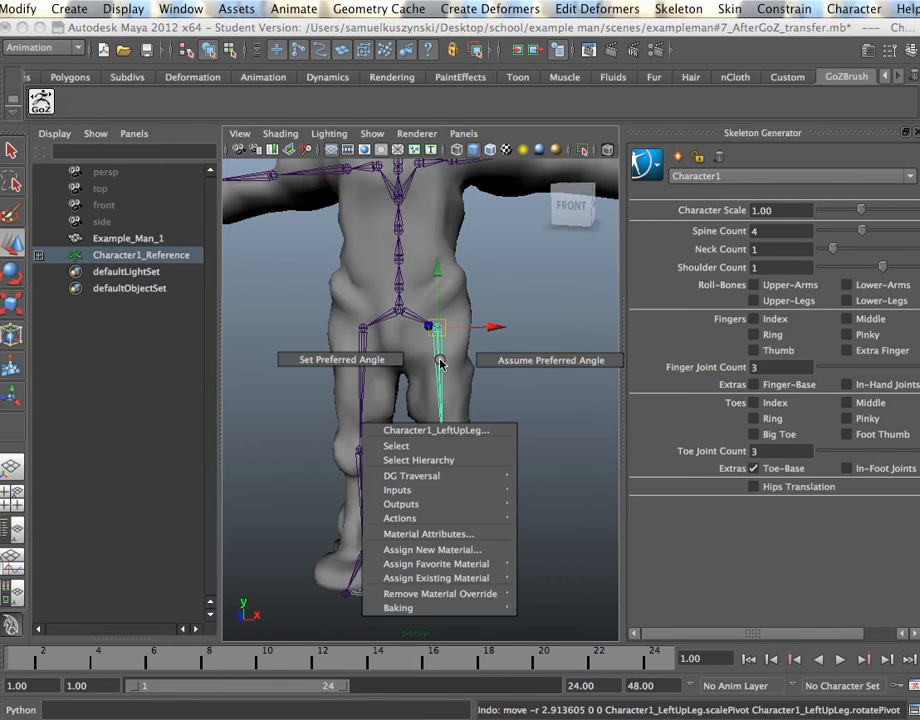
click(440, 461)
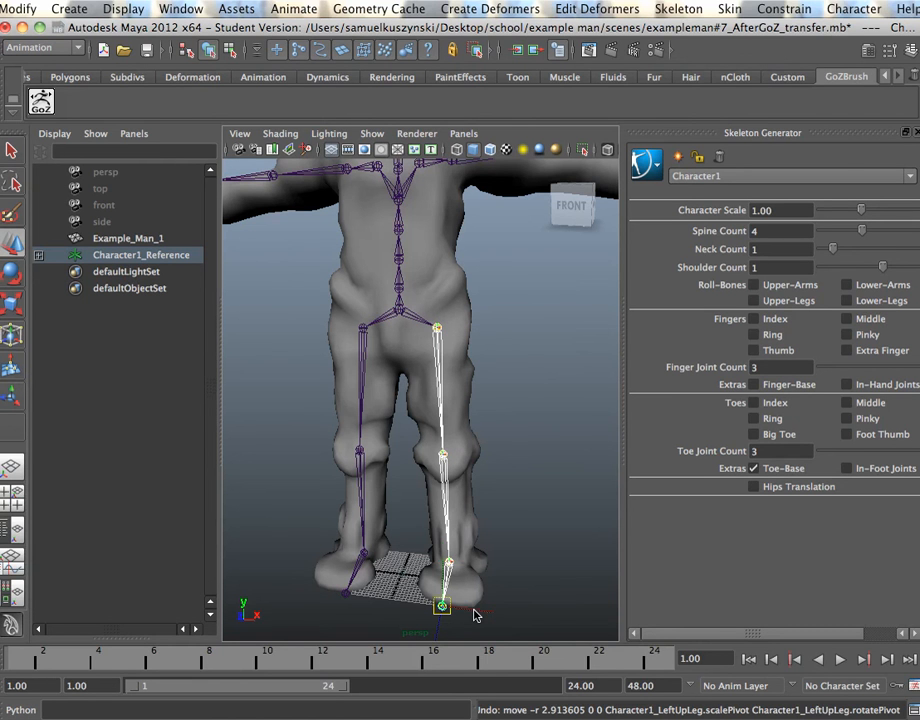
drag(476, 615, 483, 611)
alt+drag(515, 545, 530, 525)
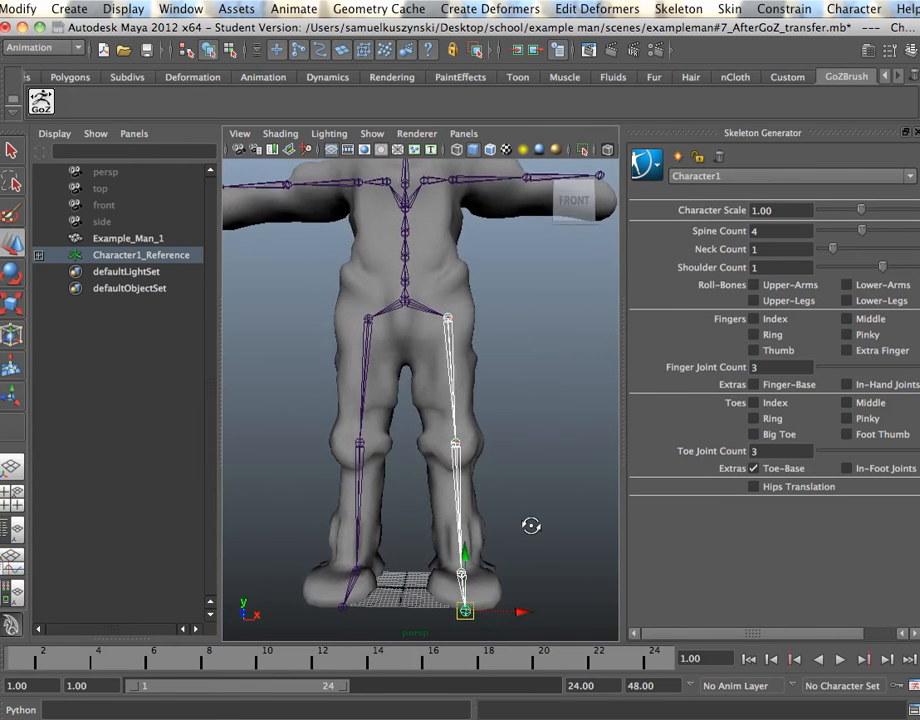
key(bracketleft)
key(bracketleft)
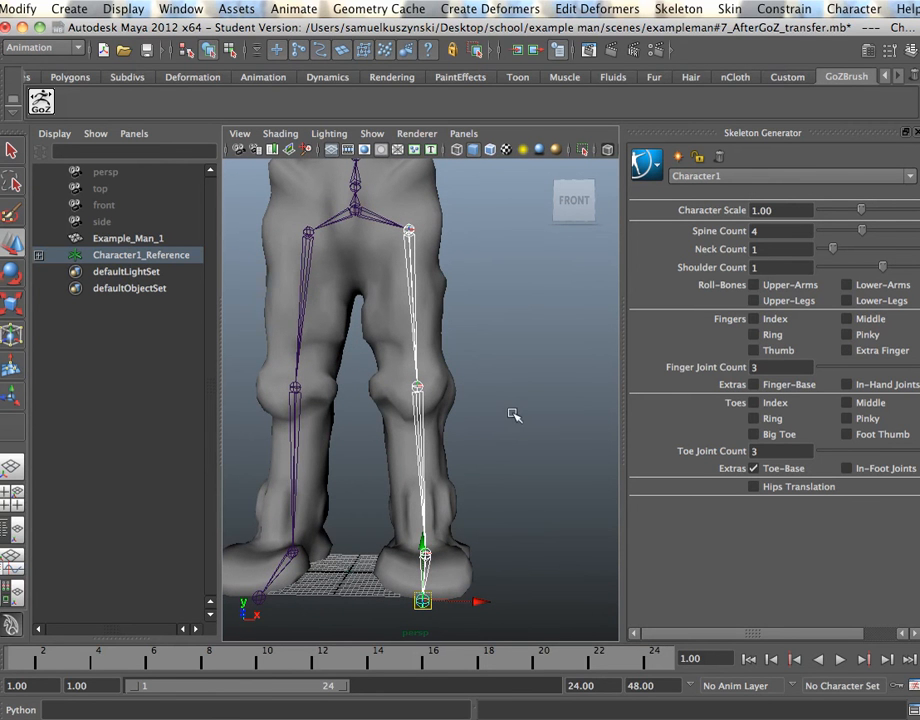
mouse_move(540, 433)
alt+mouse_down()
mouse_move(553, 425)
mouse_move(549, 447)
mouse_move(532, 444)
mouse_move(538, 435)
mouse_move(544, 442)
alt+mouse_up()
click(416, 383)
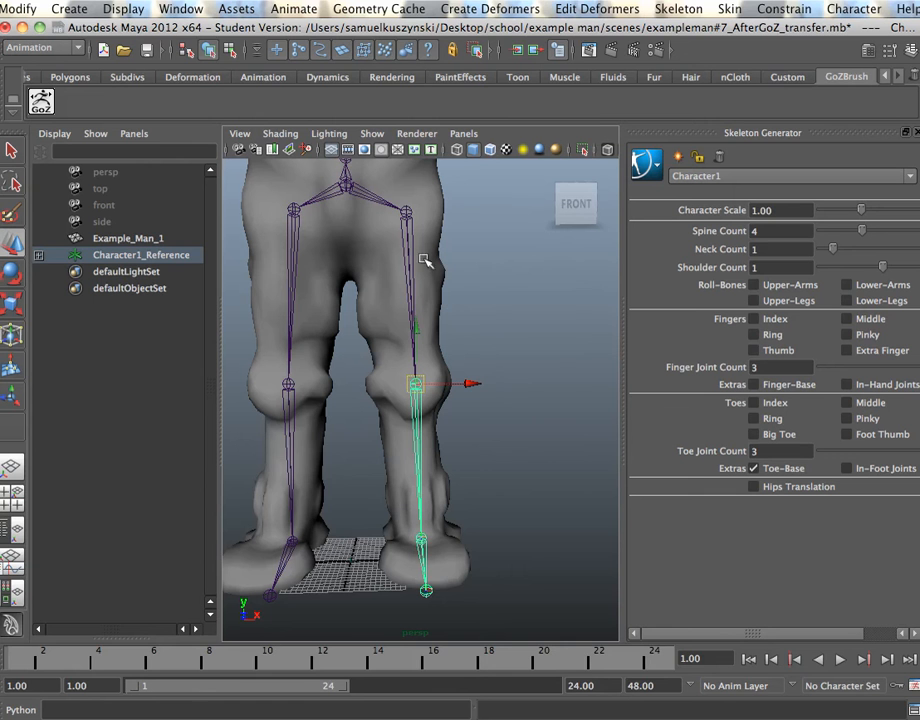
click(407, 211)
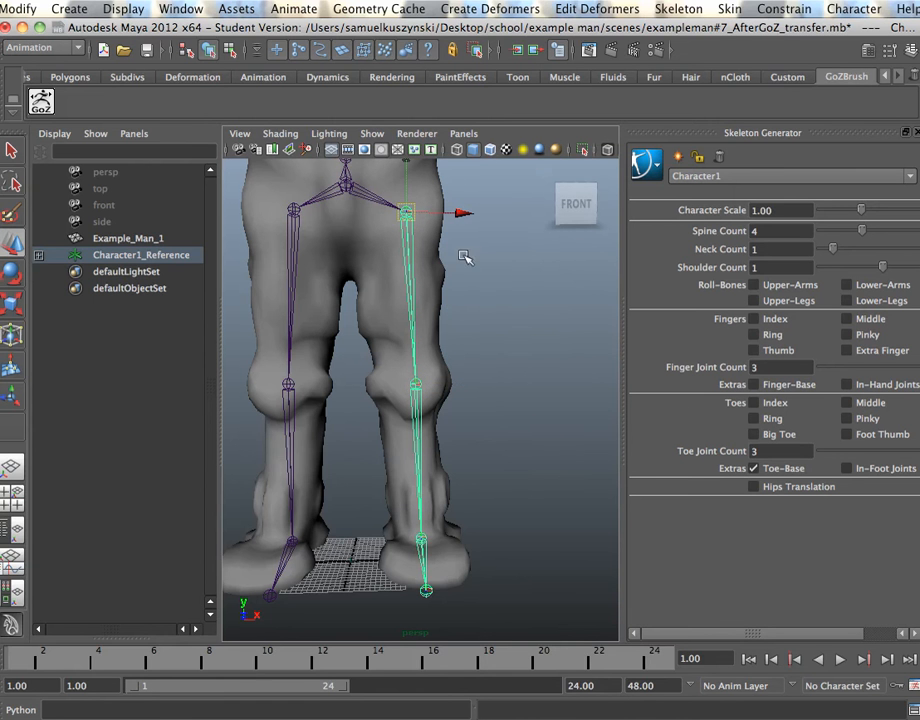
Raise the left leg's toe joint slightly along Y so it sits inside the front of the foot.
click(530, 550)
alt+drag(530, 550, 348, 522)
mouse_move(347, 511)
alt+mouse_down()
mouse_move(341, 495)
mouse_move(345, 503)
alt+mouse_up()
click(380, 598)
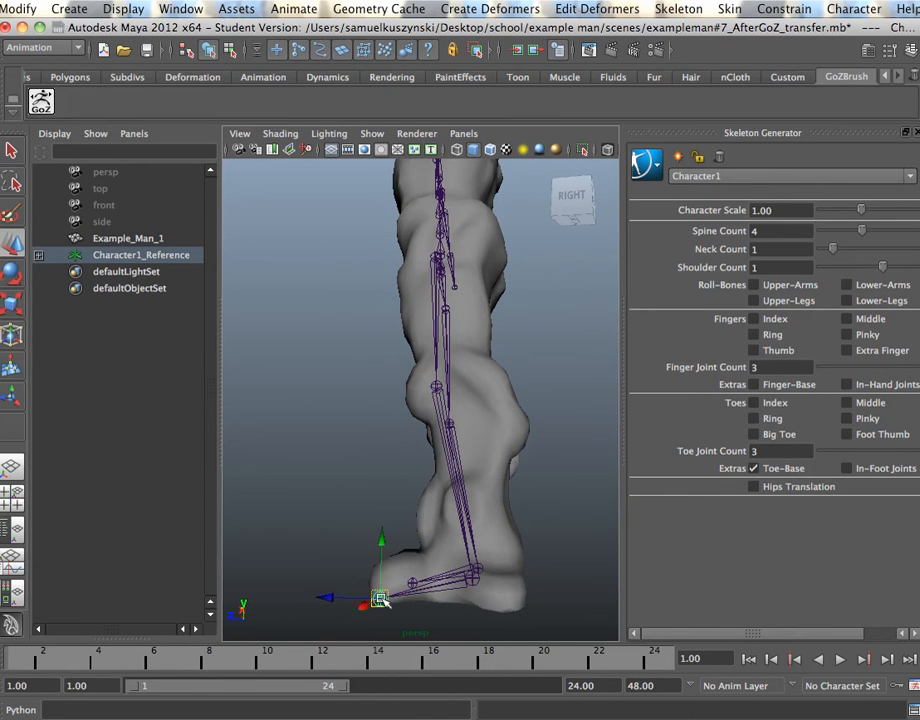
drag(382, 575, 420, 566)
Move the left ankle joint back along Z towards the heel, undoing any accidental selection of the body mesh.
click(473, 580)
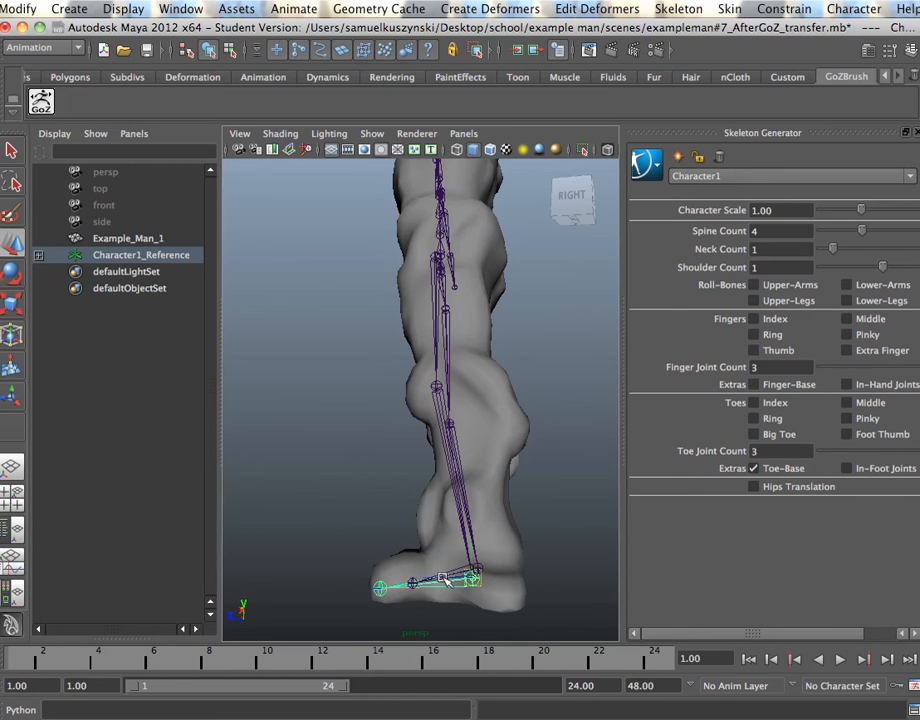
drag(449, 580, 464, 580)
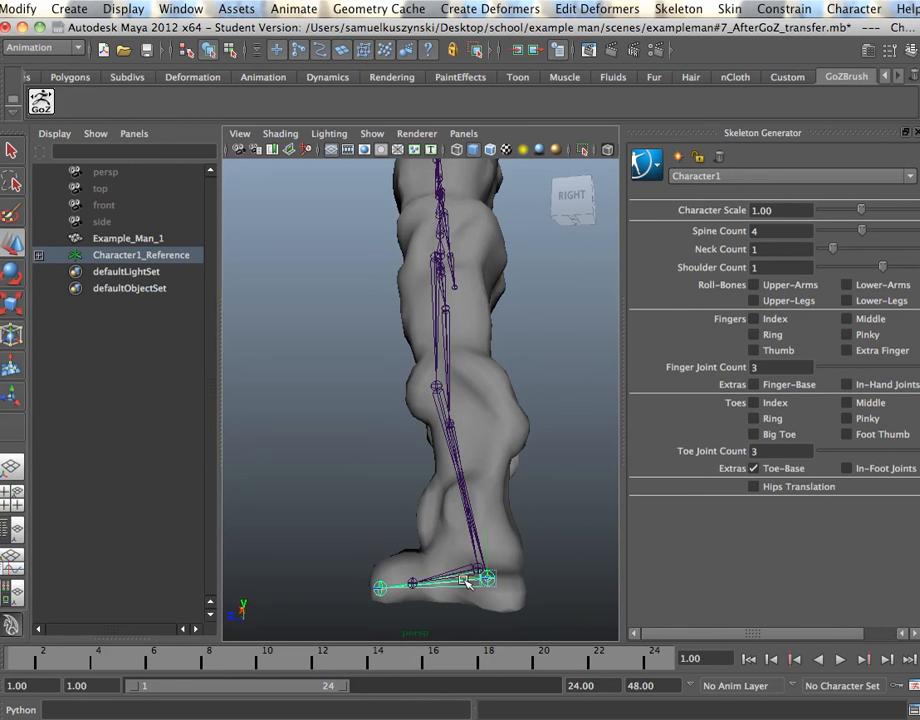
click(490, 551)
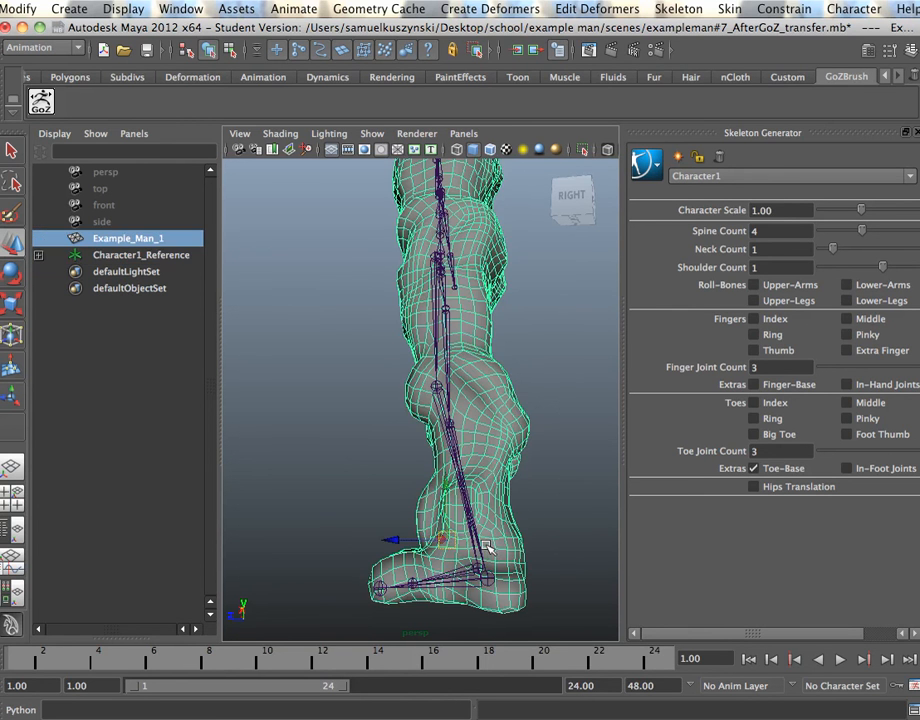
key(ctrl+z)
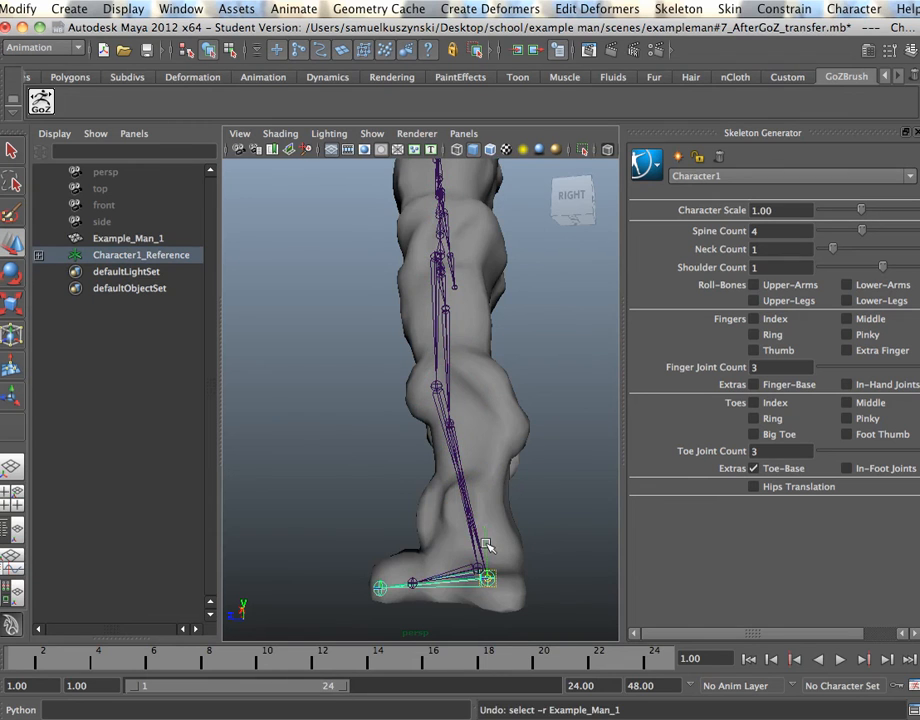
Select the left upper-leg joint with its full hierarchy and save the edits to the Character1 skeleton.
click(487, 542)
alt+drag(487, 542, 654, 590)
alt+drag(474, 400, 571, 407)
click(437, 346)
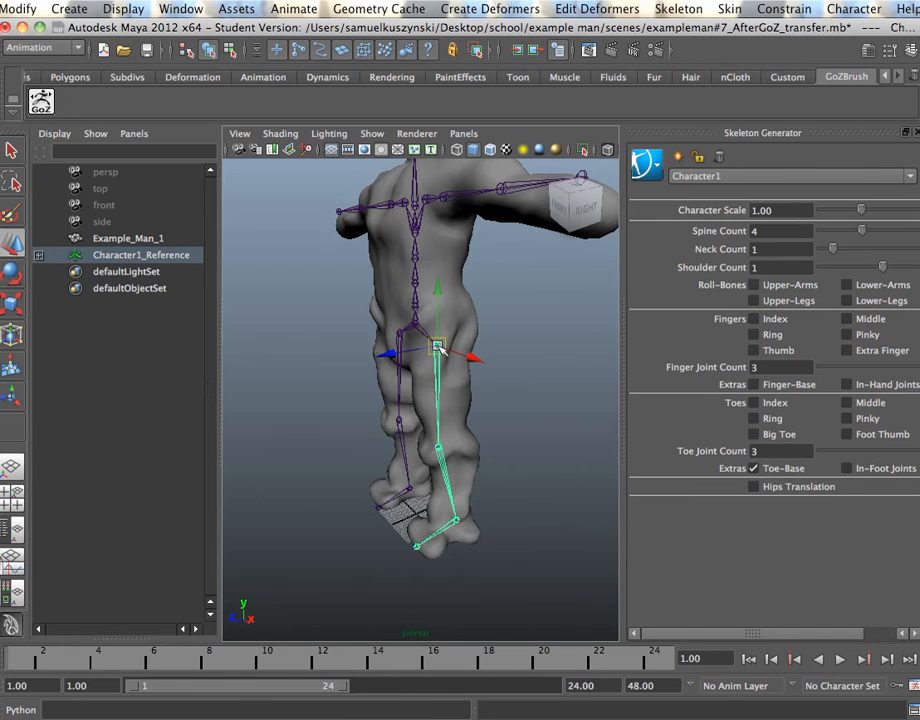
right_drag(438, 352, 443, 460)
click(652, 168)
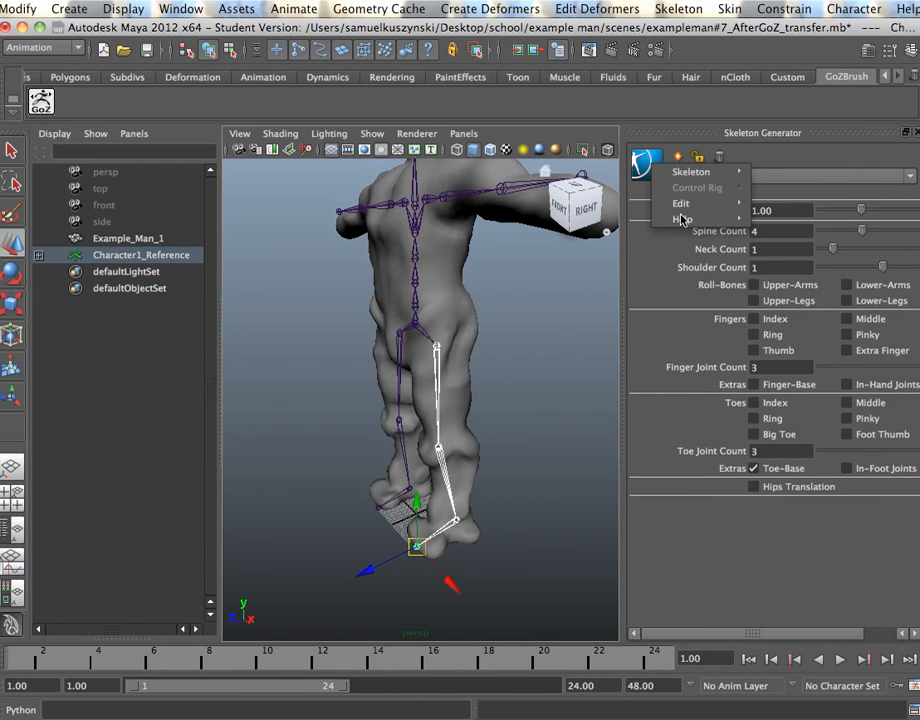
mouse_move(680, 203)
click(797, 220)
Try mirroring the skeleton's left side onto the right with no joints selected.
click(648, 176)
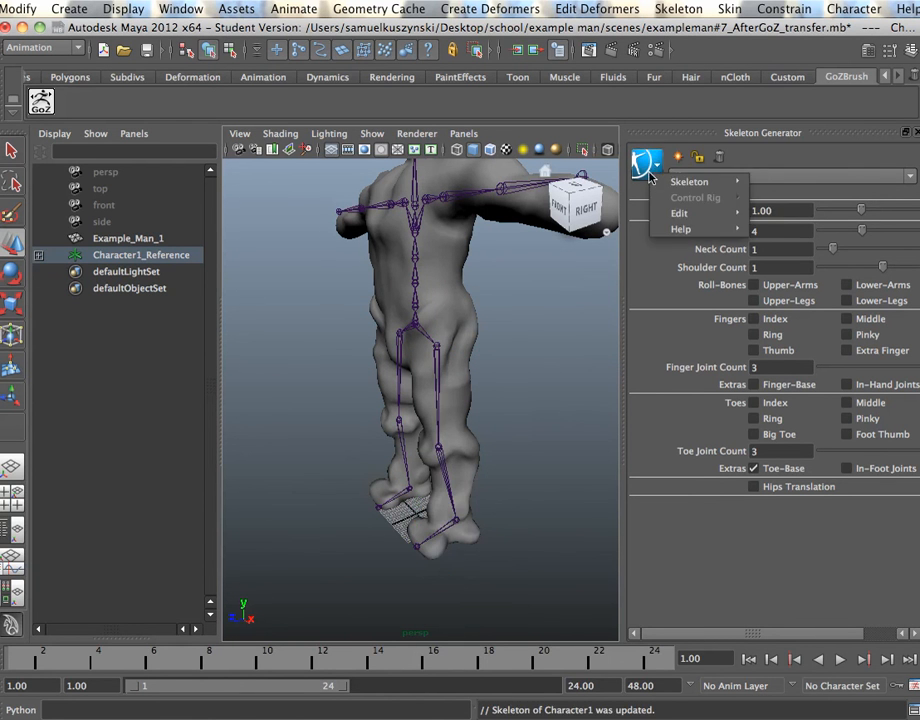
mouse_move(685, 218)
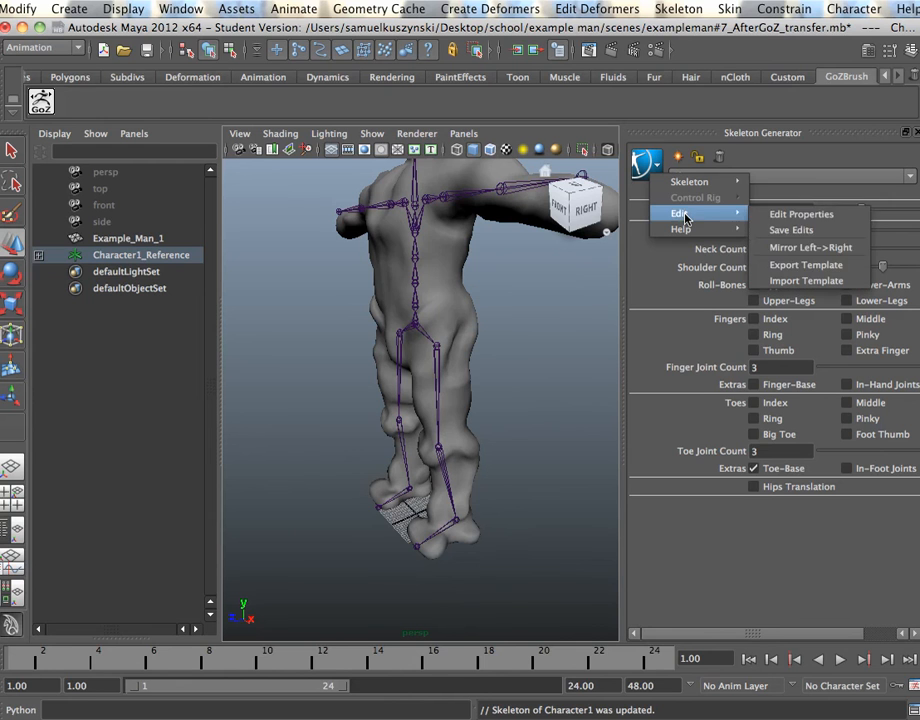
click(797, 253)
alt+drag(507, 386, 476, 336)
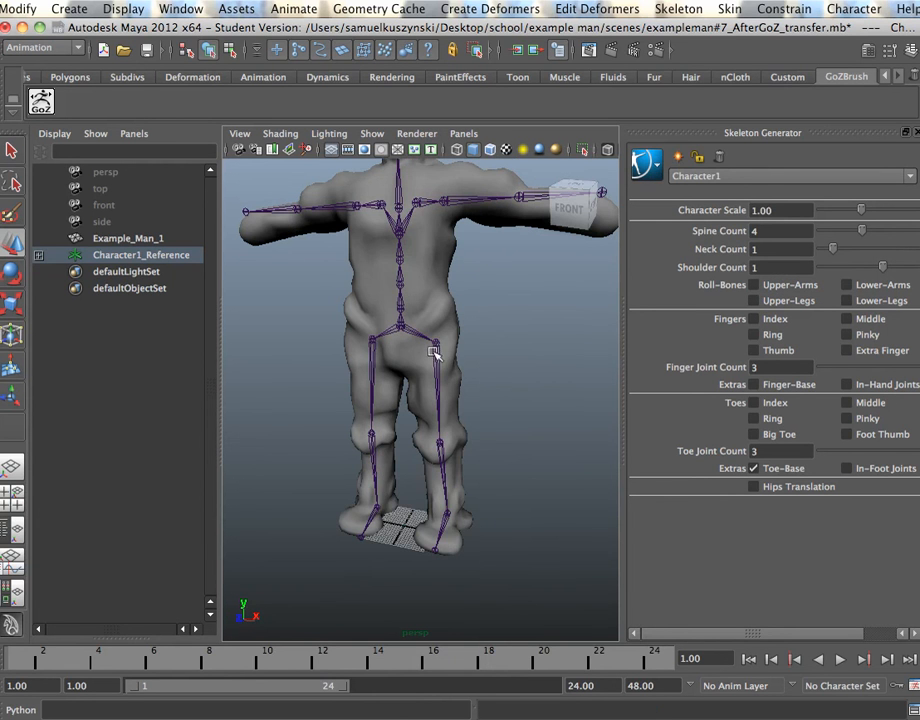
Reselect the left leg's full joint hierarchy and mirror it from left to right, then check the skeleton against the whole body.
right_click(436, 350)
click(436, 350)
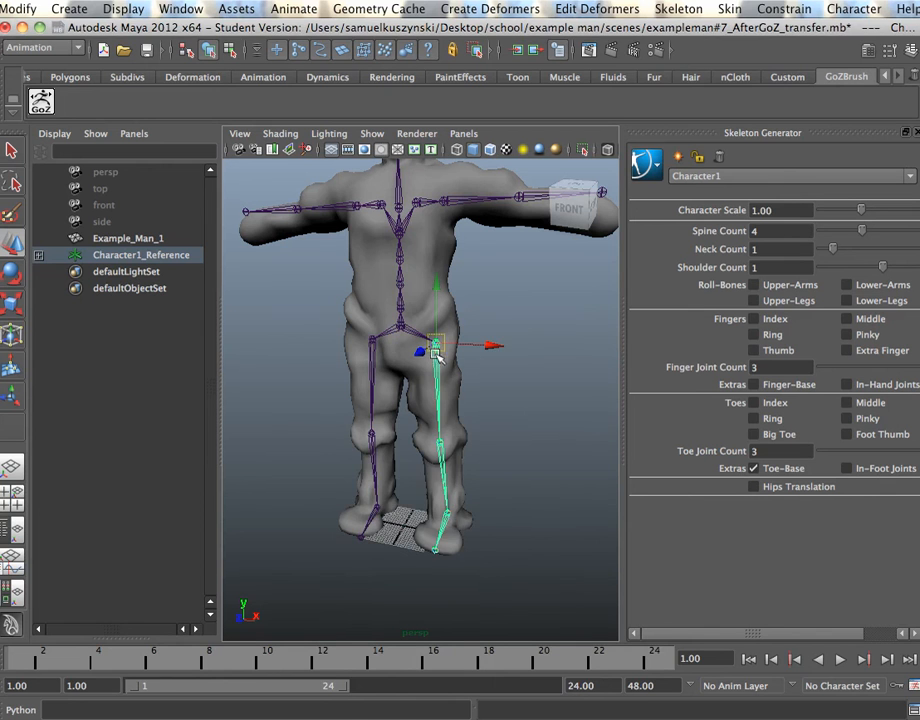
right_click(436, 350)
click(437, 458)
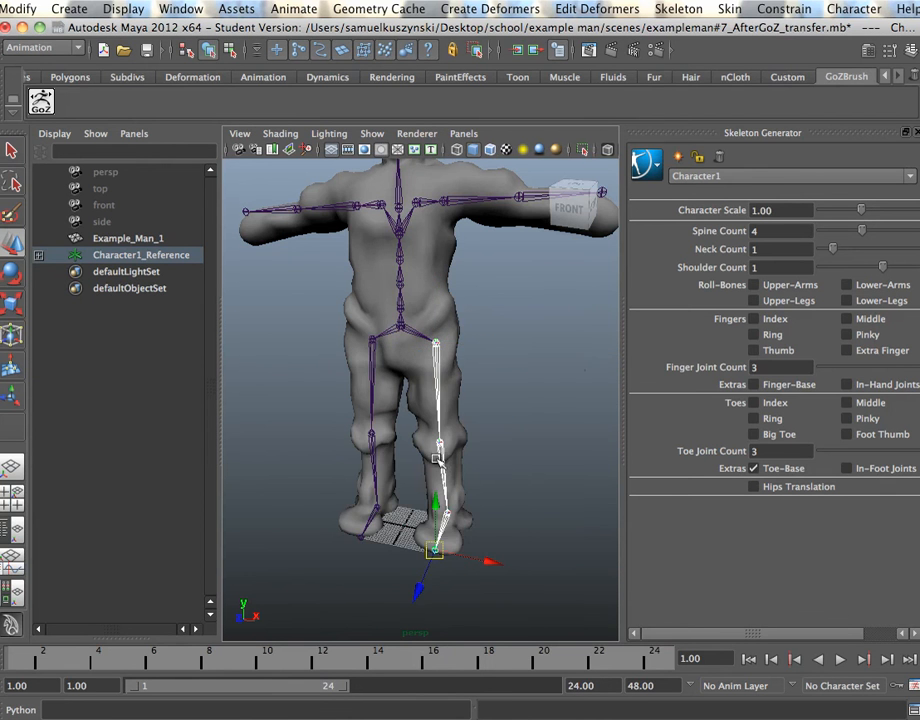
key(f)
click(655, 166)
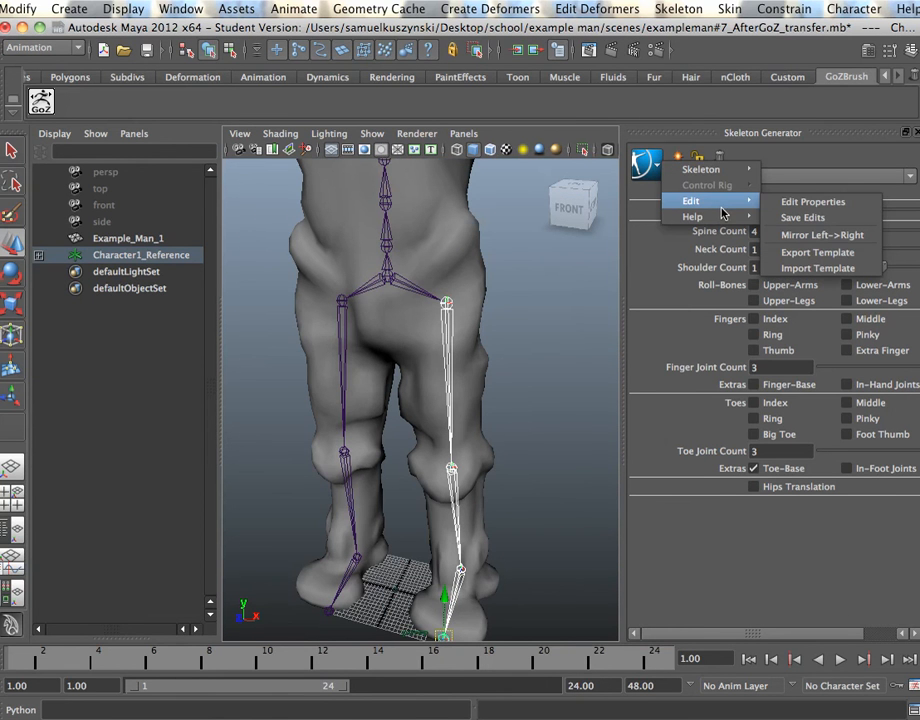
click(812, 238)
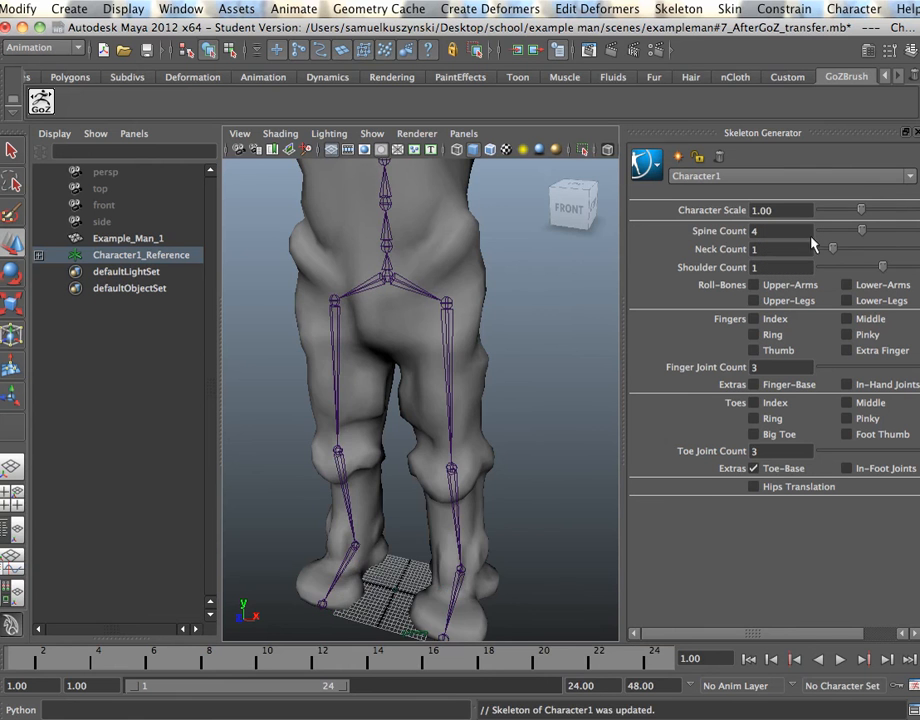
alt+drag(359, 442, 403, 444)
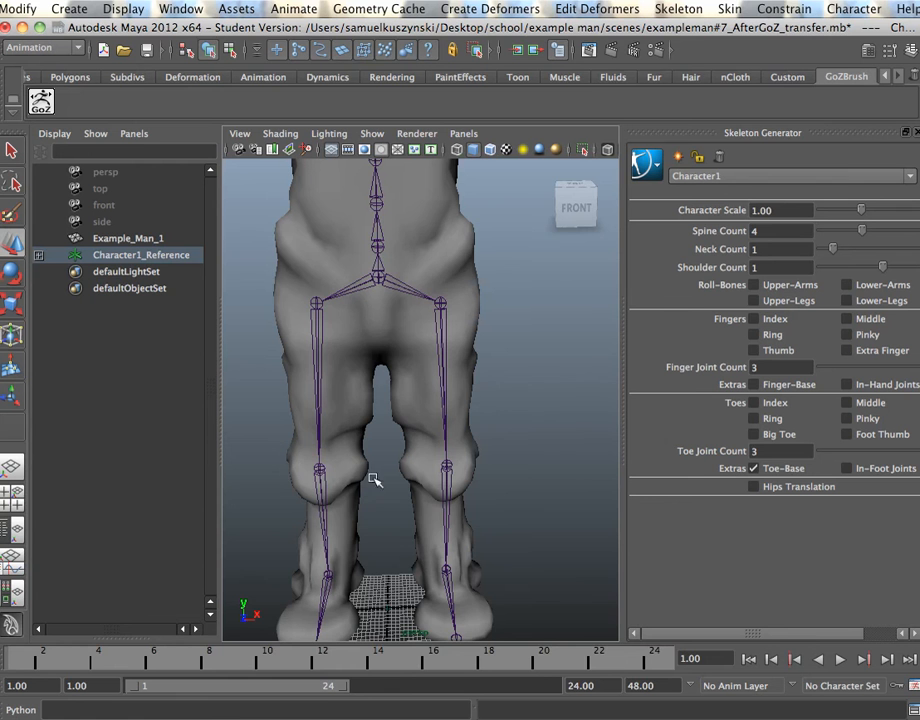
alt+drag(427, 478, 530, 567)
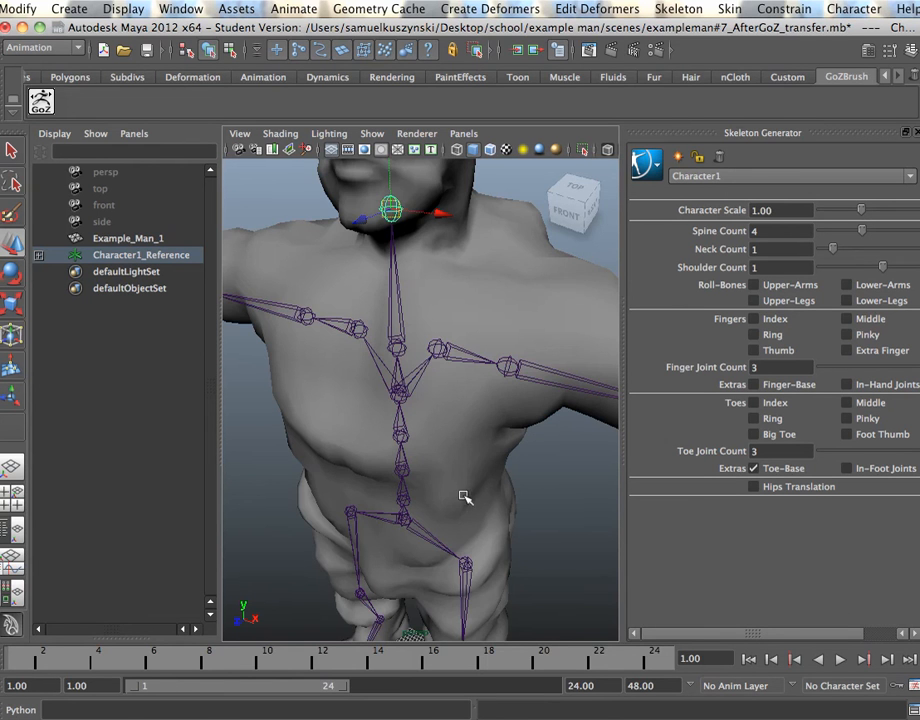
key(f)
alt+drag(472, 497, 622, 376)
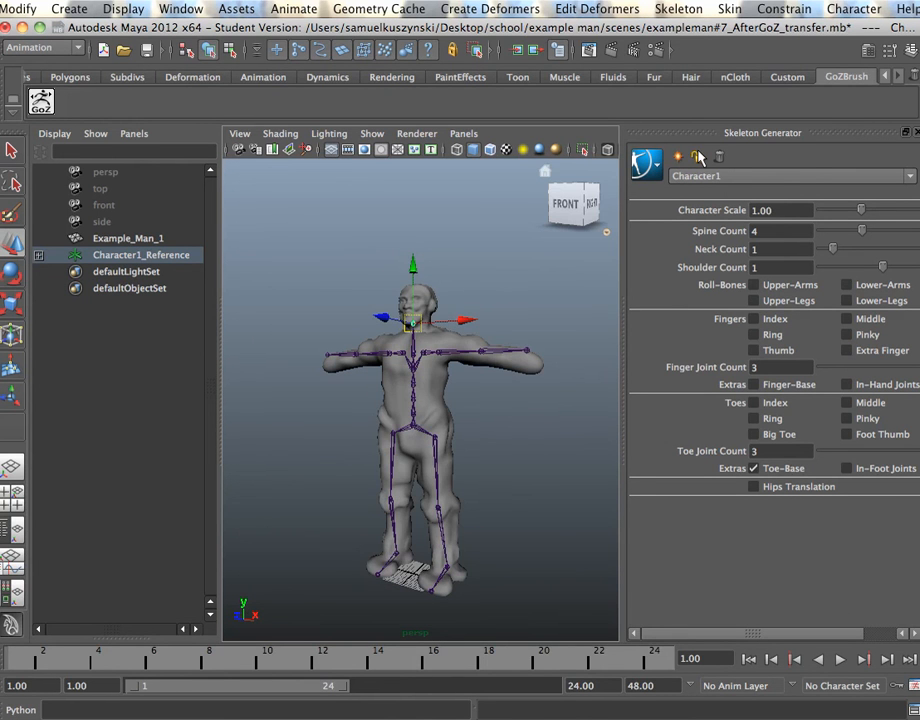